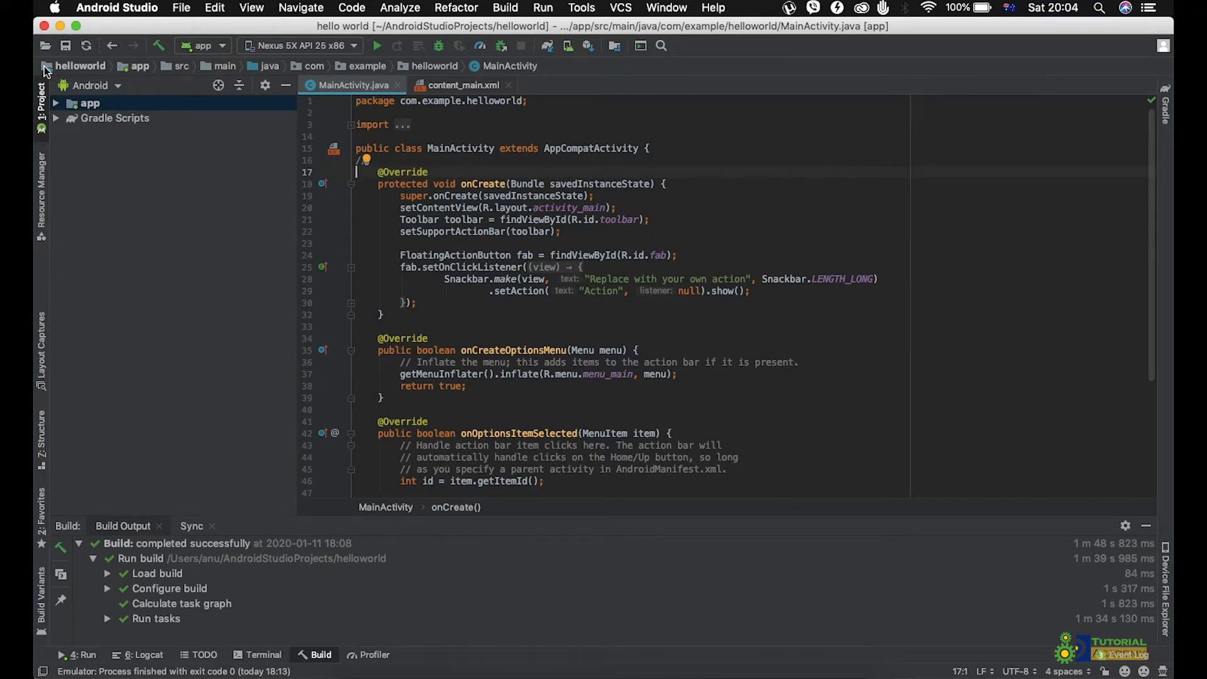
- Open the IDE preferences and change the theme under Appearance to Light
left_click(117, 8)
left_click(122, 67)
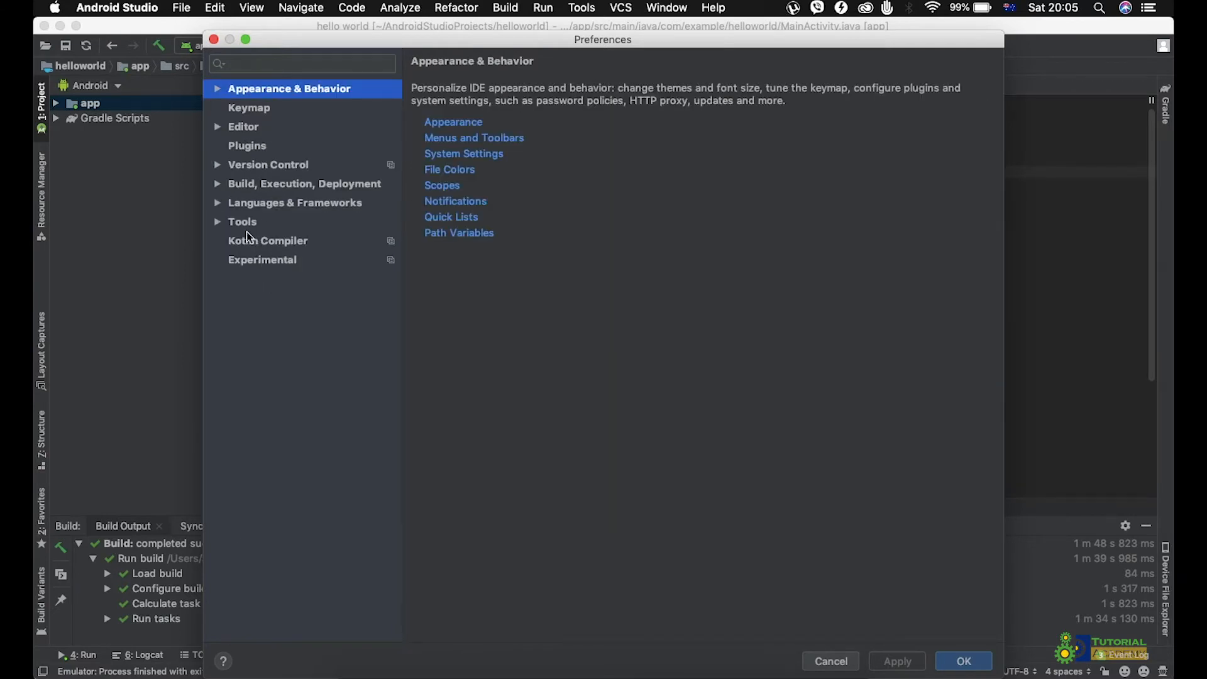
left_click(216, 88)
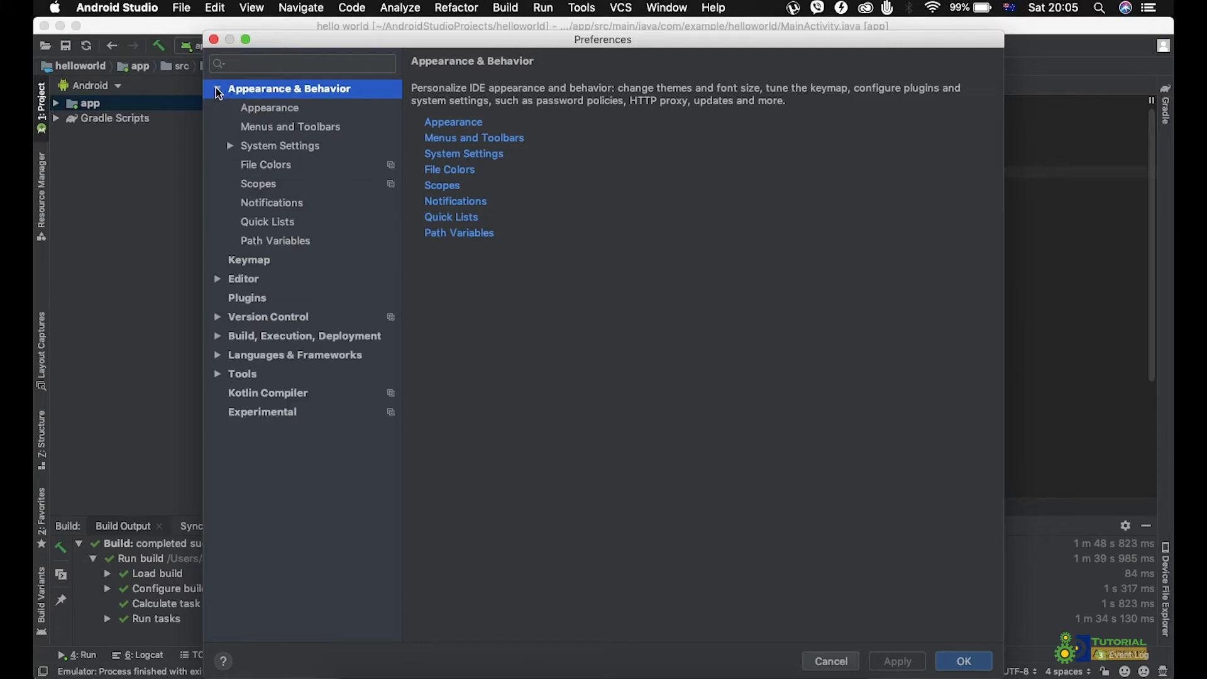
left_click(261, 112)
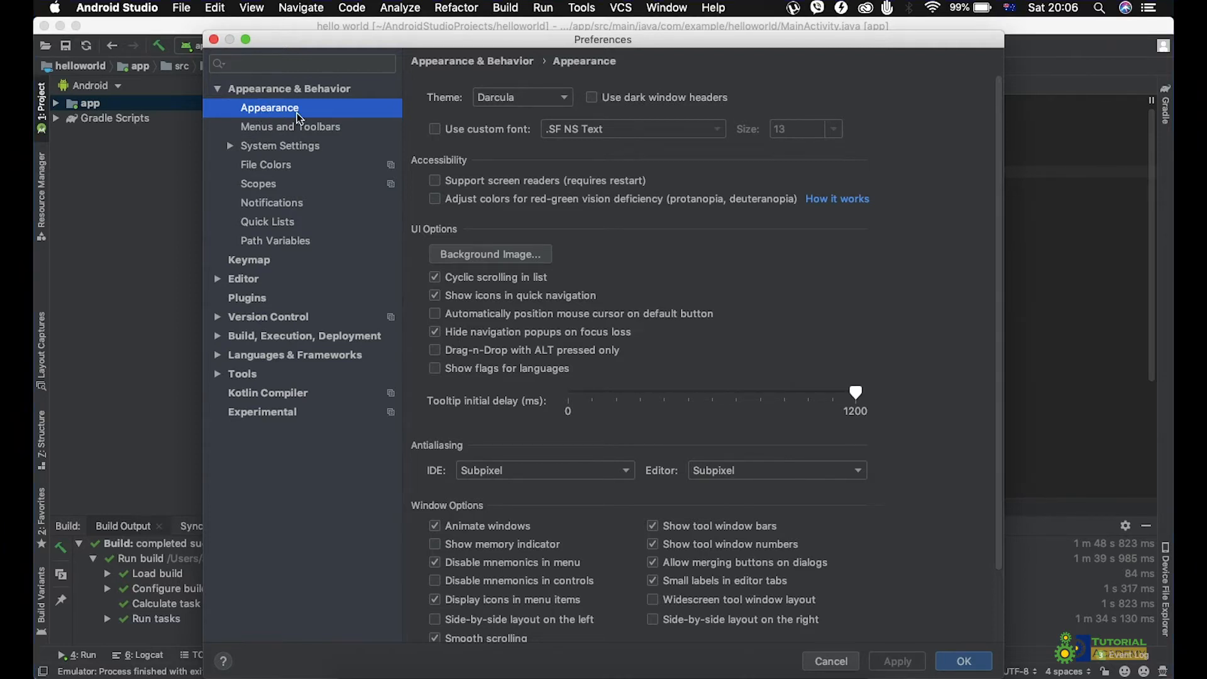
left_click(566, 101)
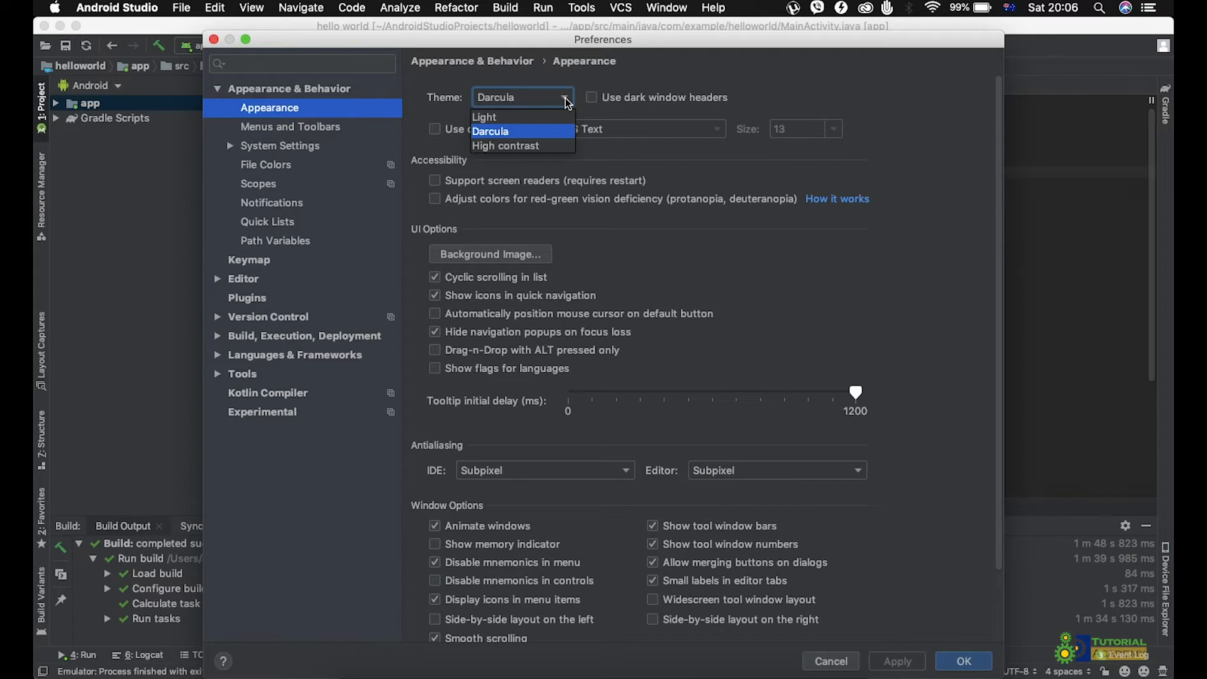
left_click(524, 119)
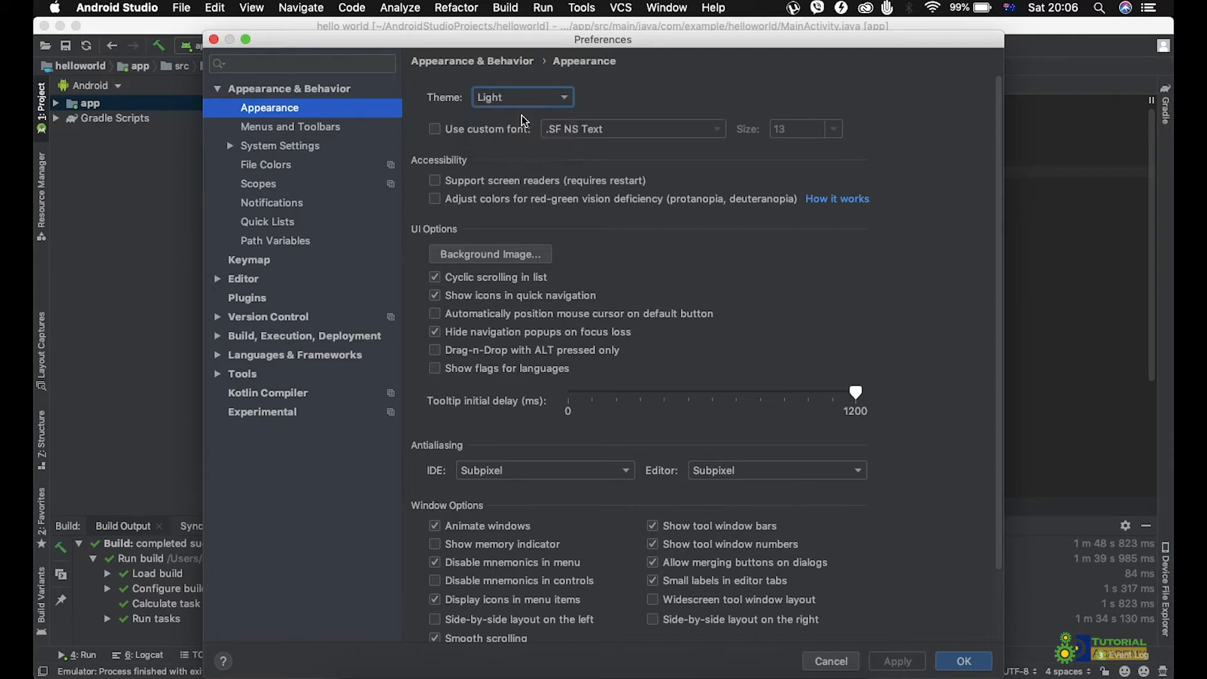
left_click(982, 669)
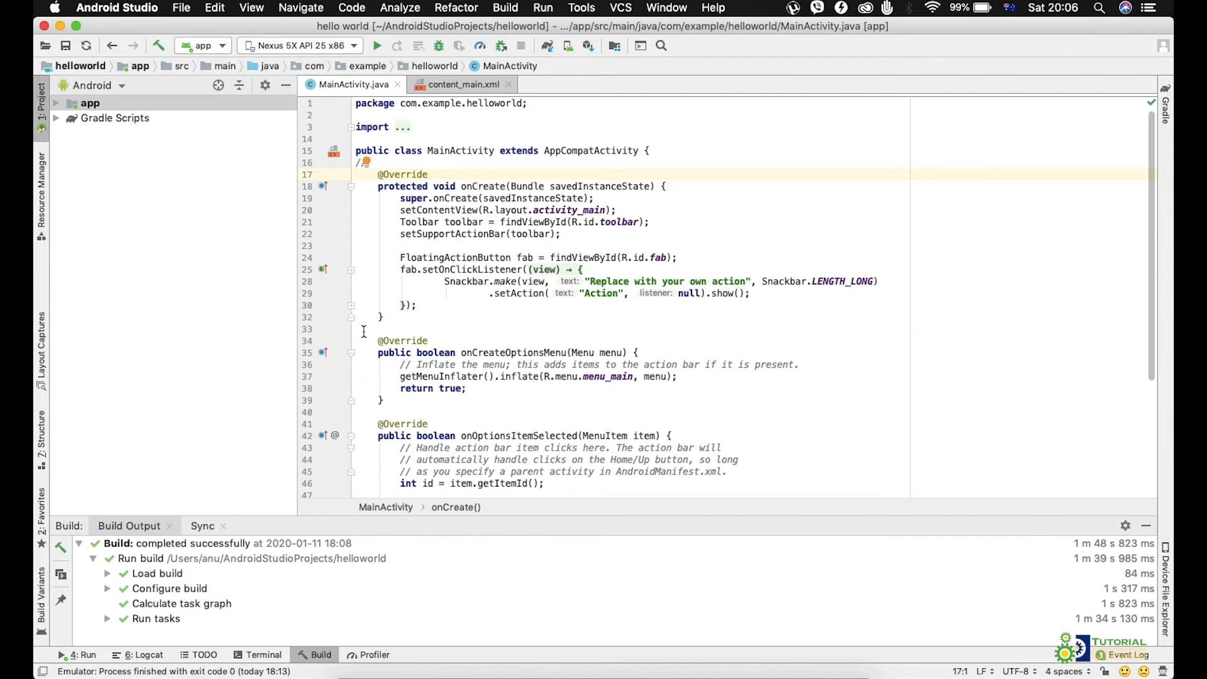
- Reopen the preferences and set the IDE theme to Darcula
key("super+comma")
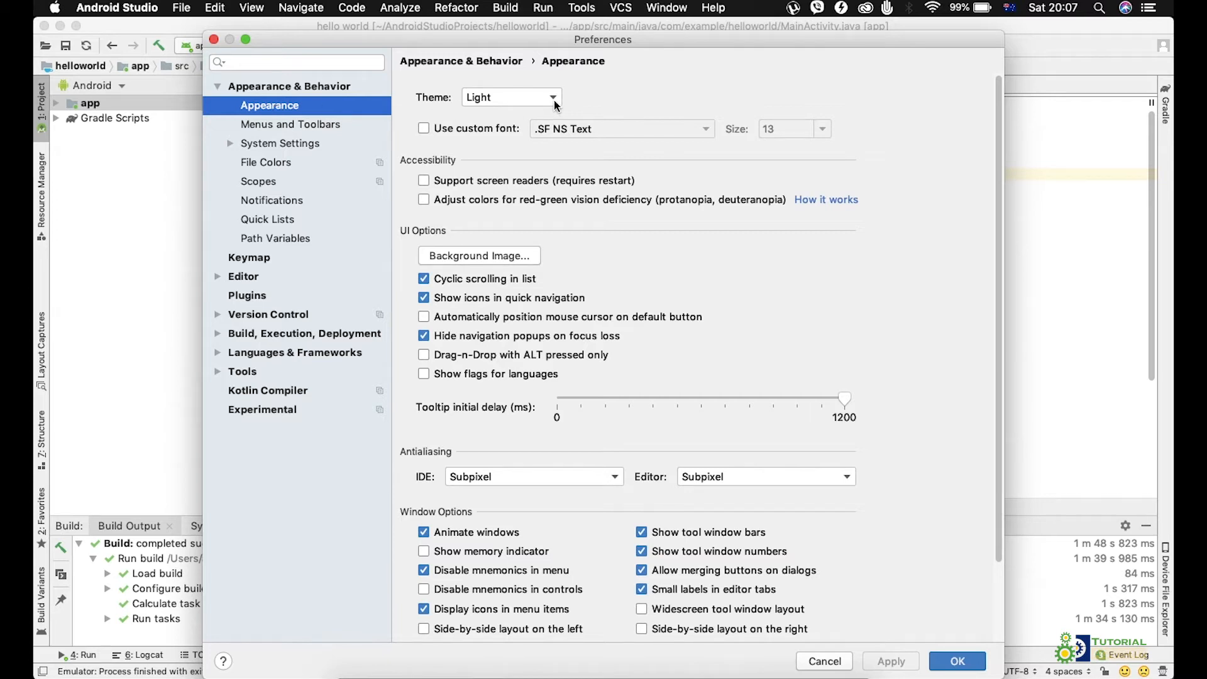
left_click(553, 99)
left_click(519, 131)
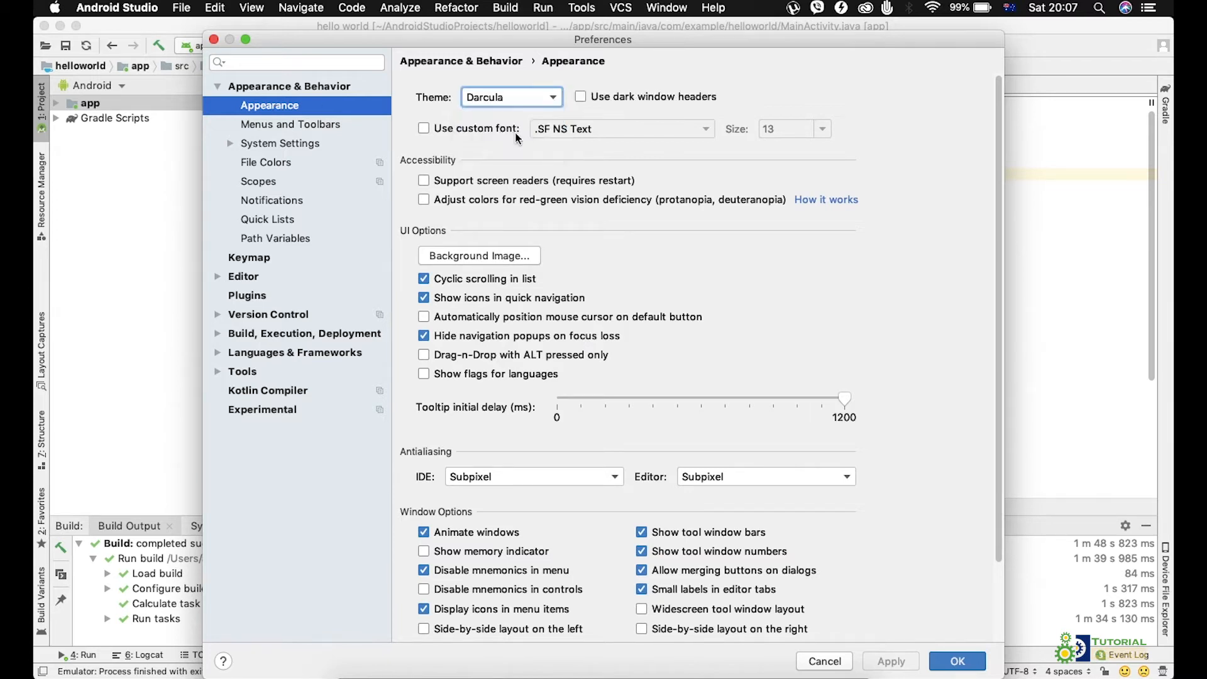
left_click(947, 661)
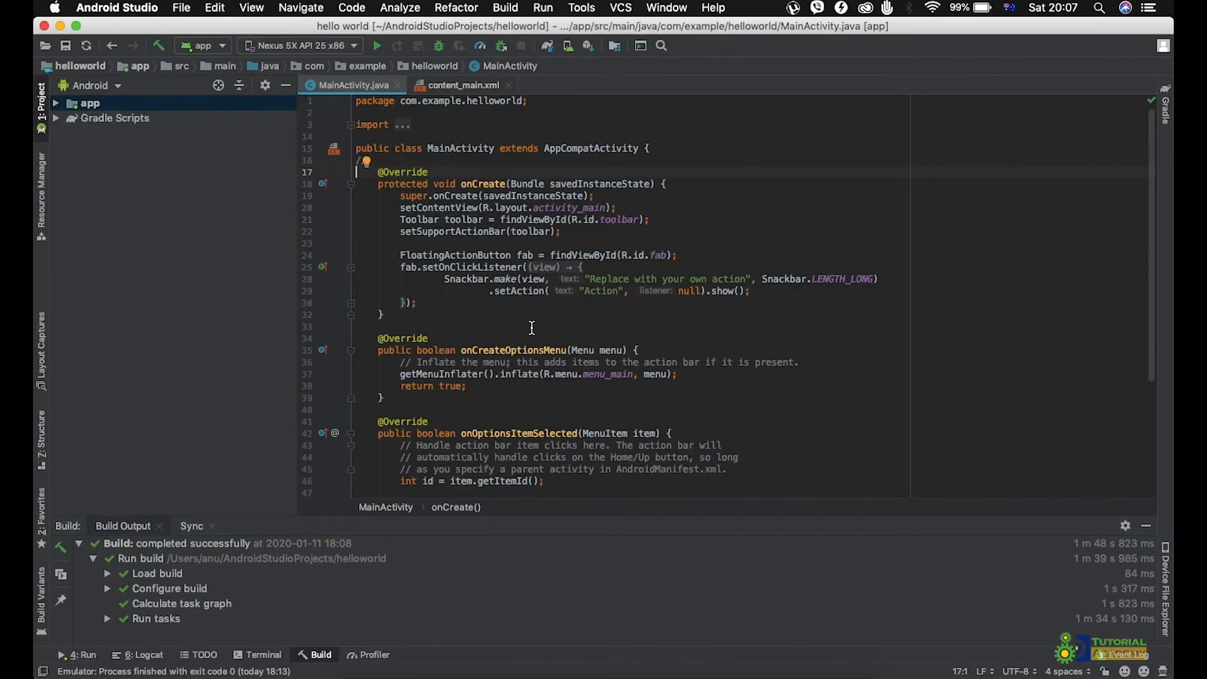
- Reopen the preferences and examine the Editor Popup Menu entries under Menus and Toolbars
key("super+comma")
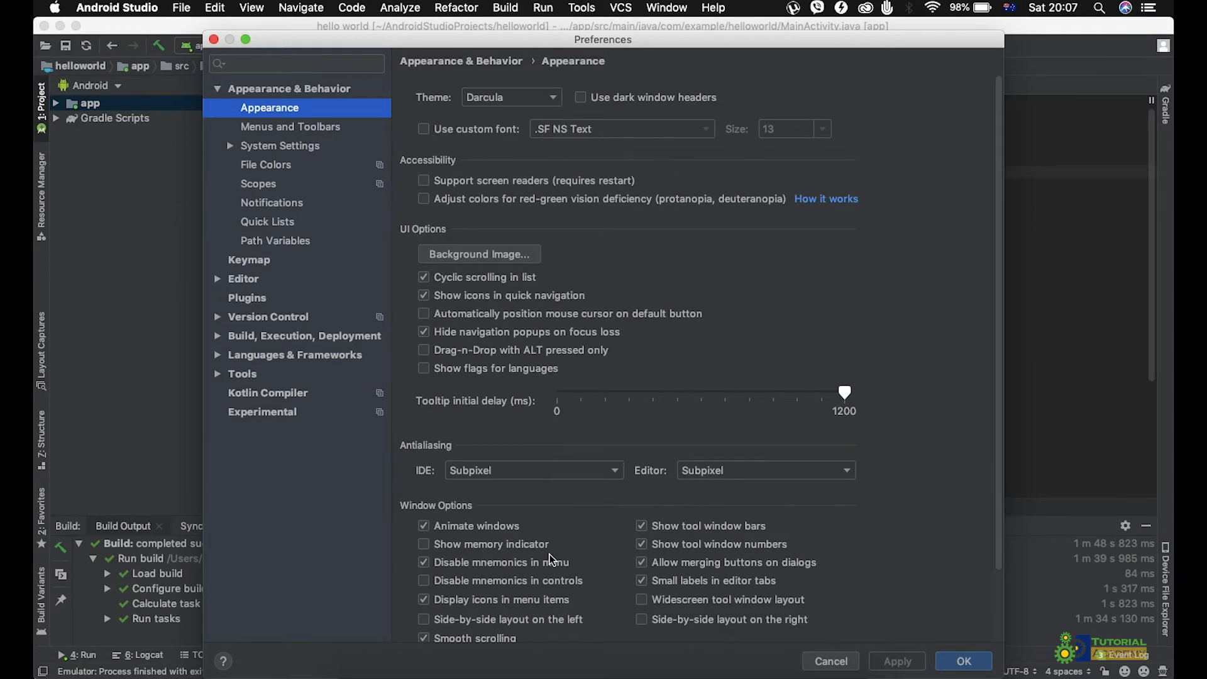
left_click(267, 129)
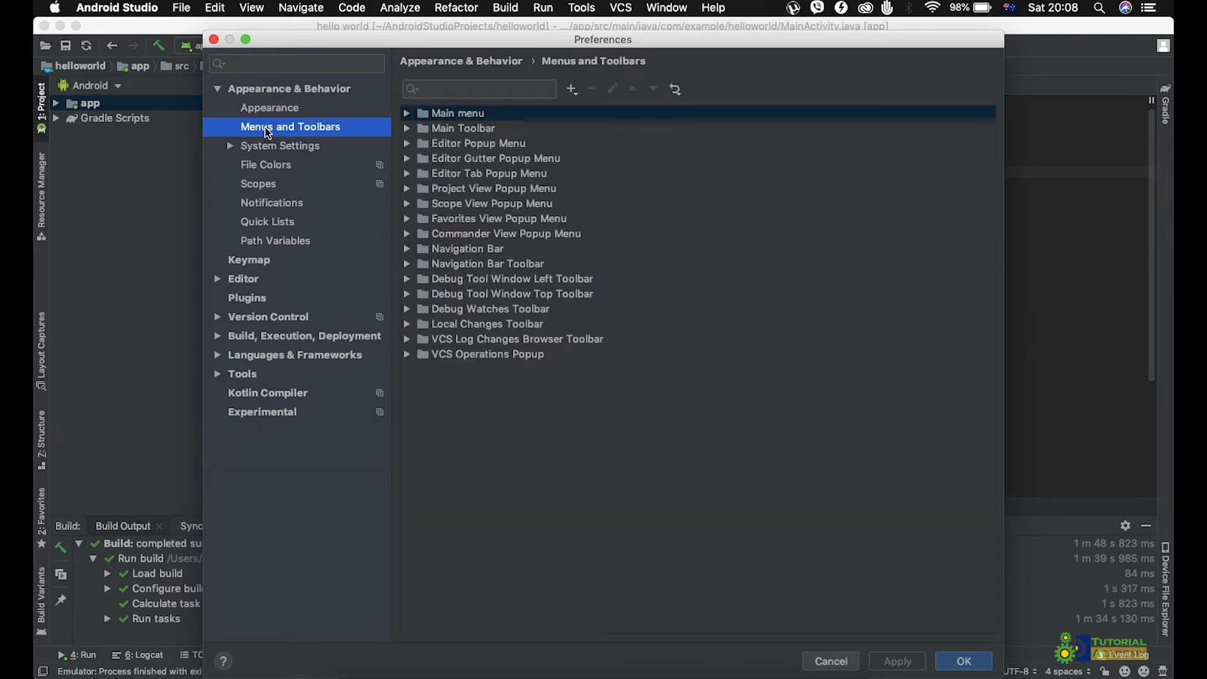
left_click(407, 144)
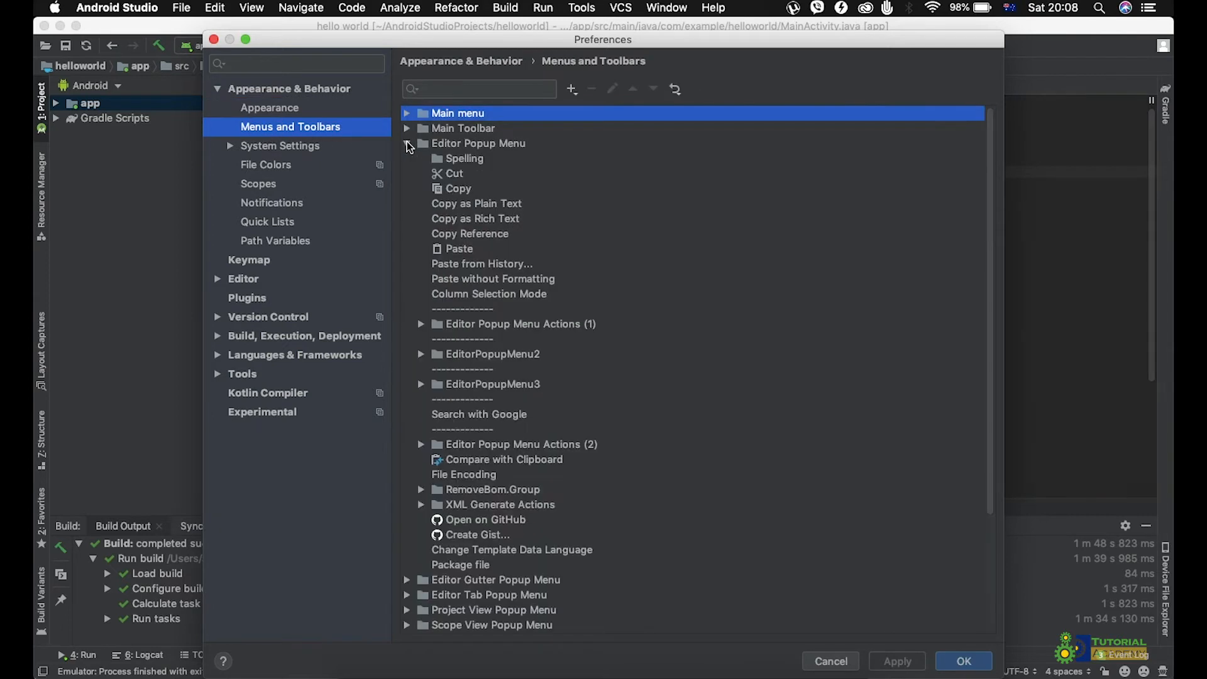
- Review the System Settings page and the channels offered for automatic update checks
left_click(282, 147)
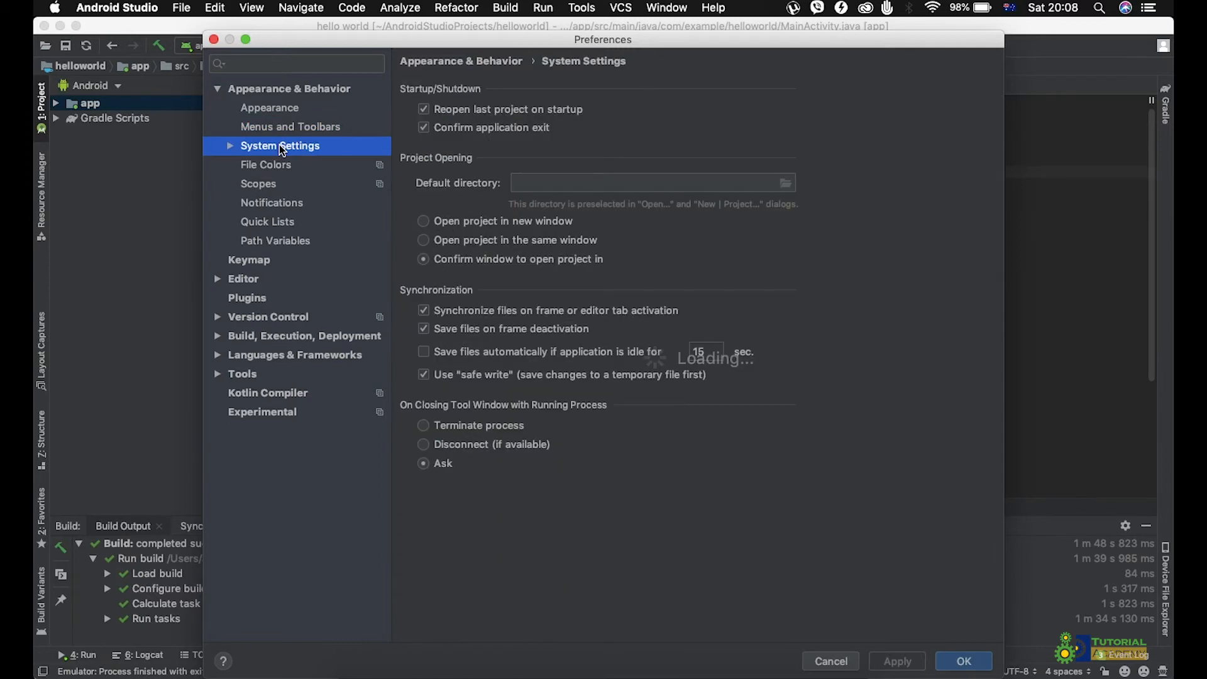
left_click(231, 148)
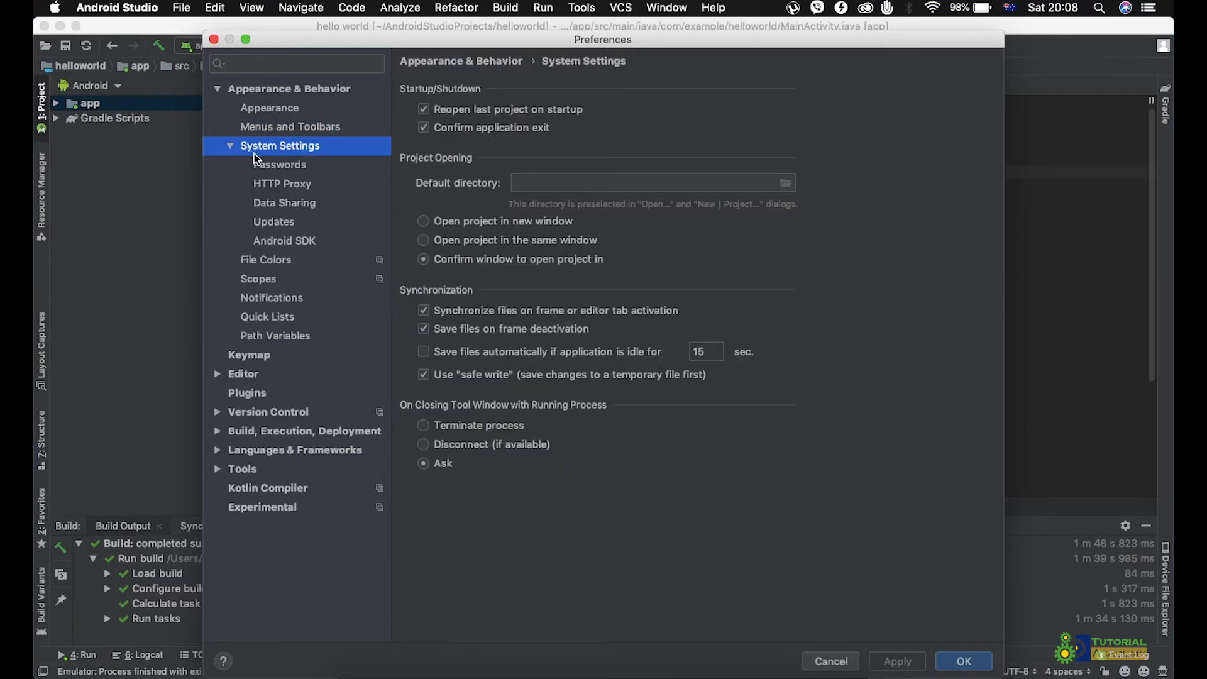
left_click(283, 221)
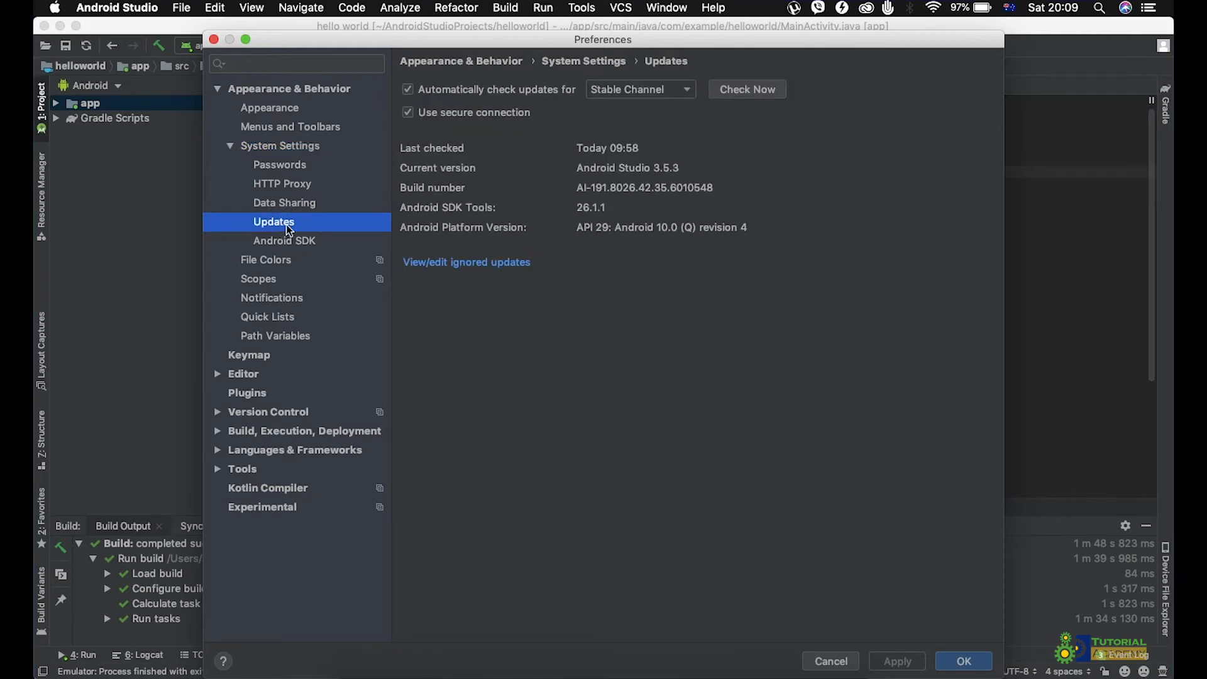
left_click(682, 89)
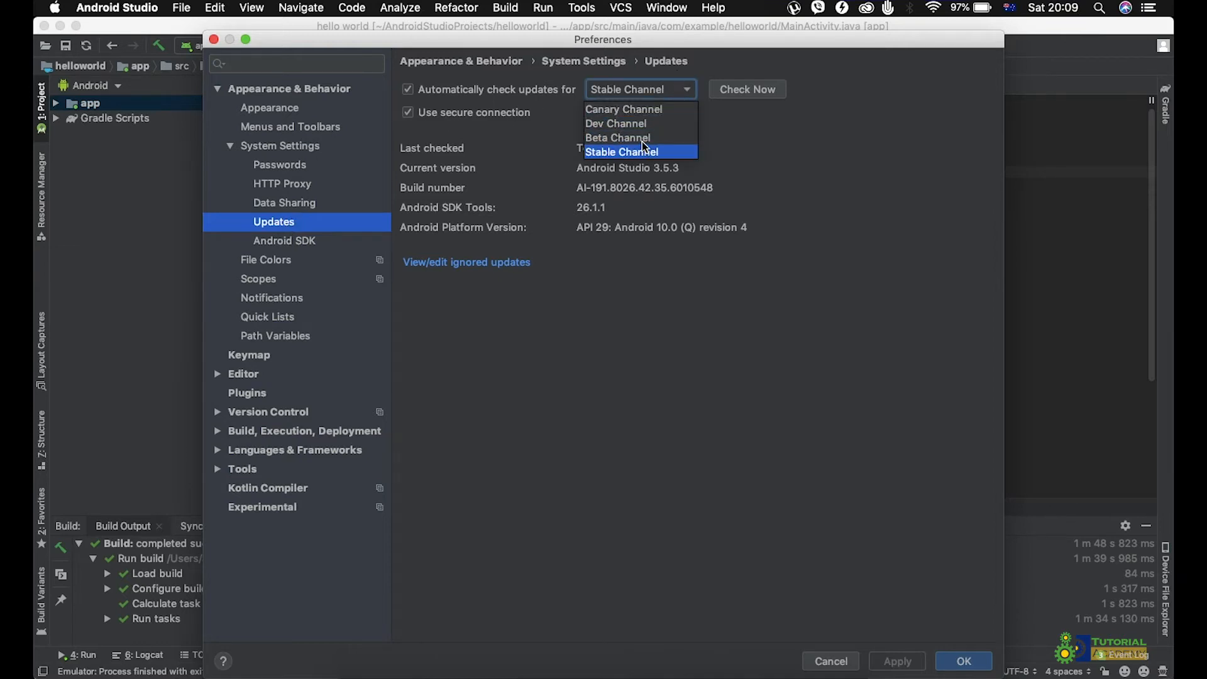
left_click(692, 93)
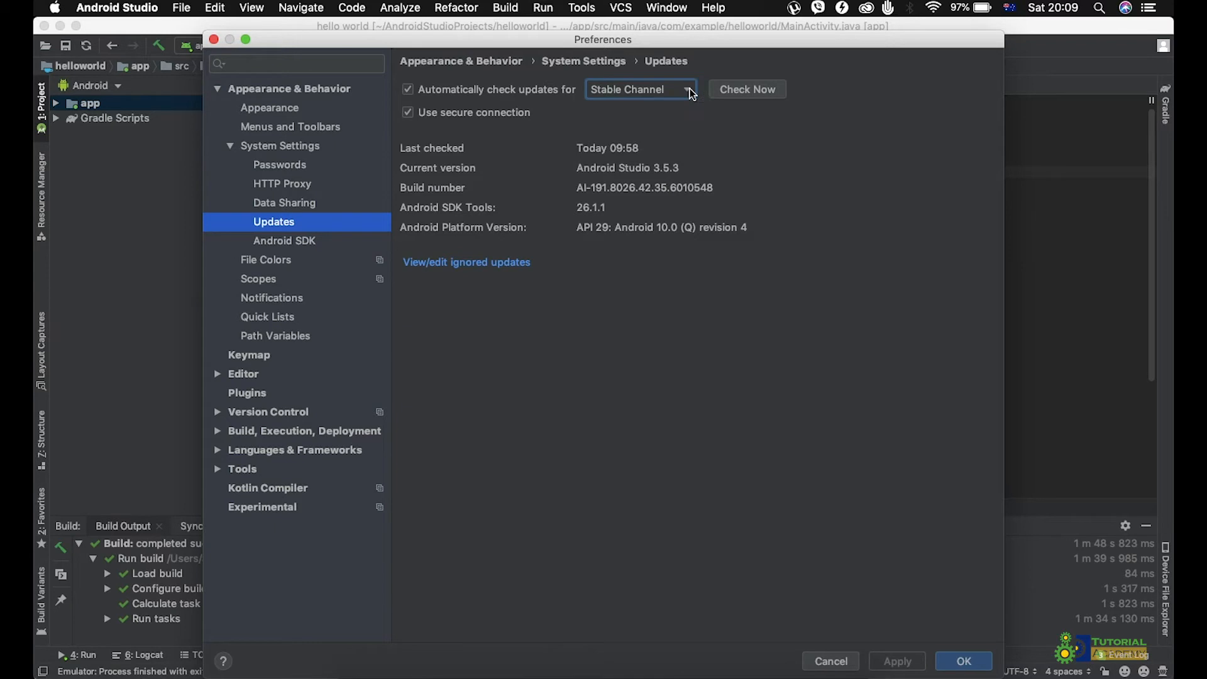
- Review the Android SDK platforms and the SDK tools, showing package details for the individual tool versions
left_click(294, 242)
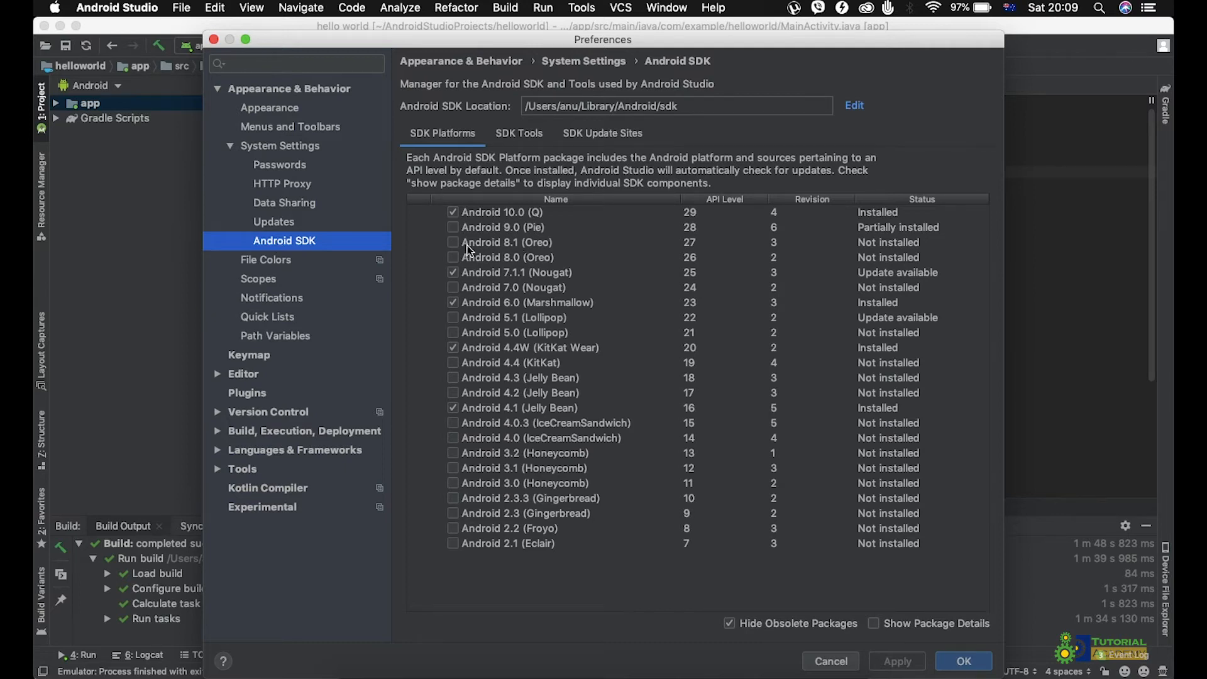
left_click(521, 129)
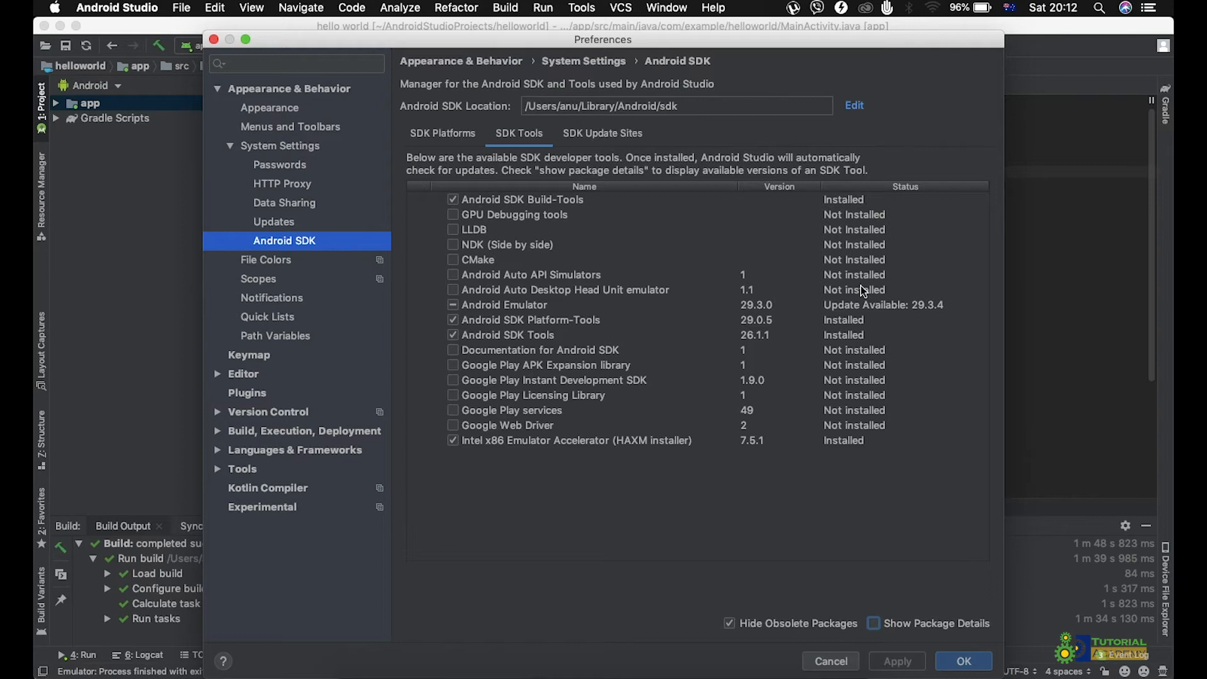
left_click(874, 623)
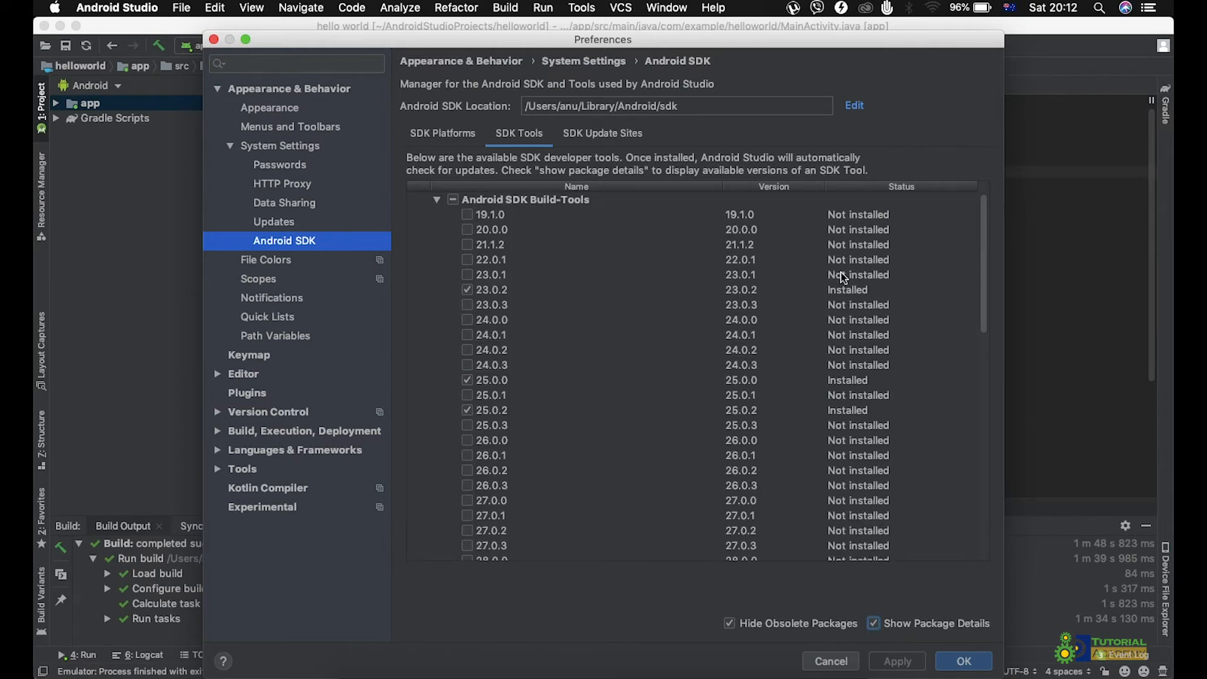
left_click_drag(980, 255, 982, 355)
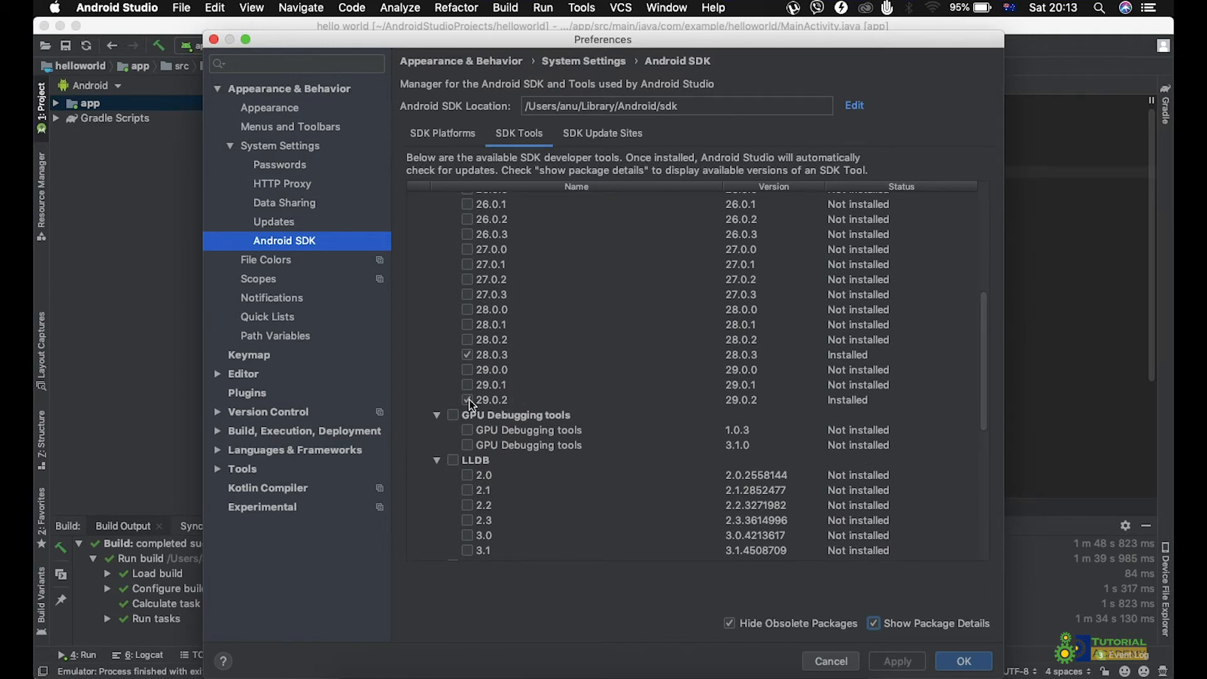
- Examine the Editor Actions shortcuts in the keymap and the shortcut-editing options for the Backspace action
left_click(256, 354)
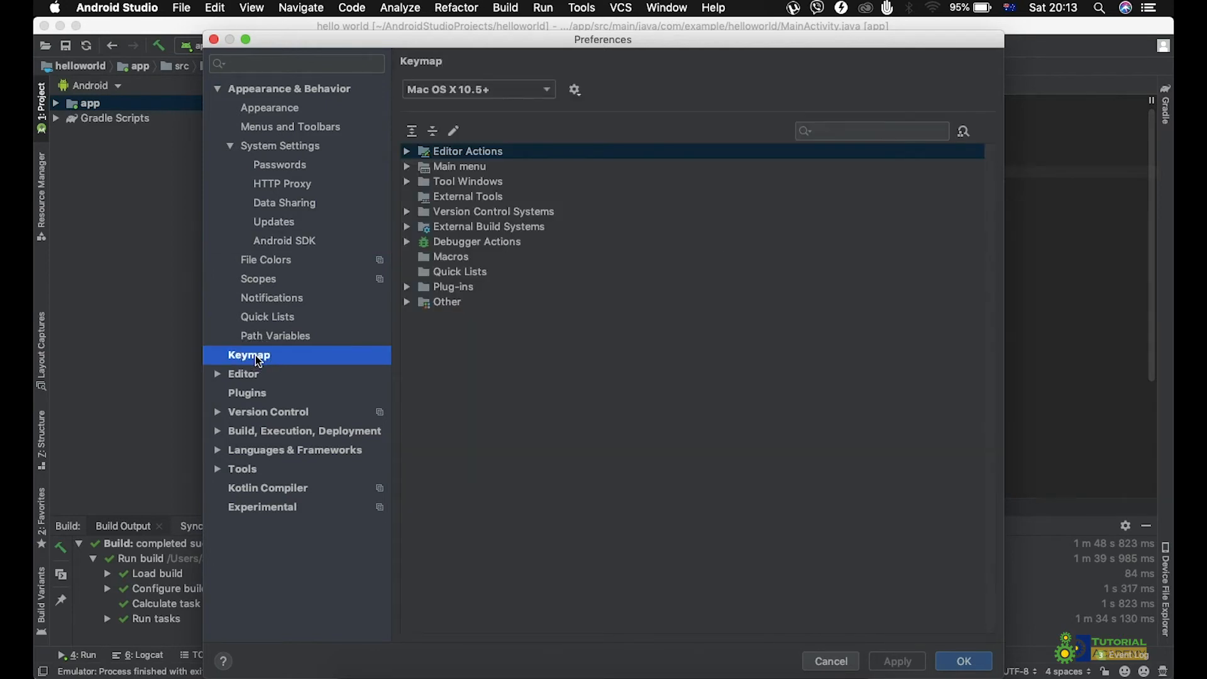
left_click(410, 152)
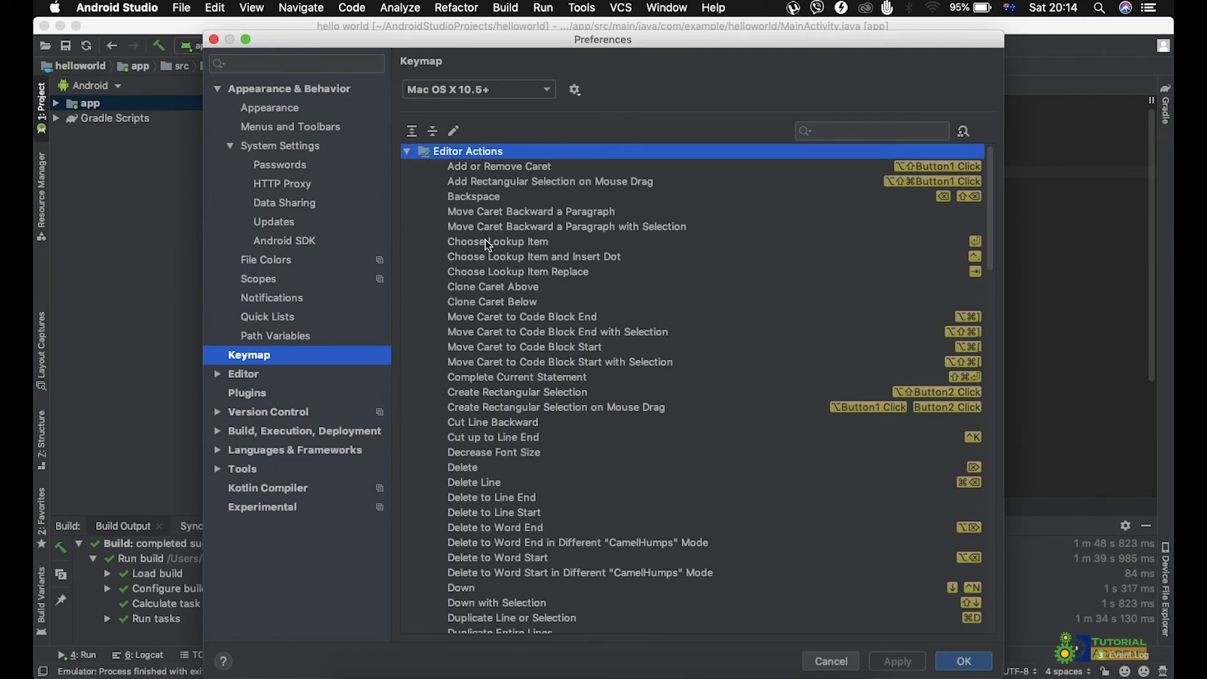
right_click(484, 199)
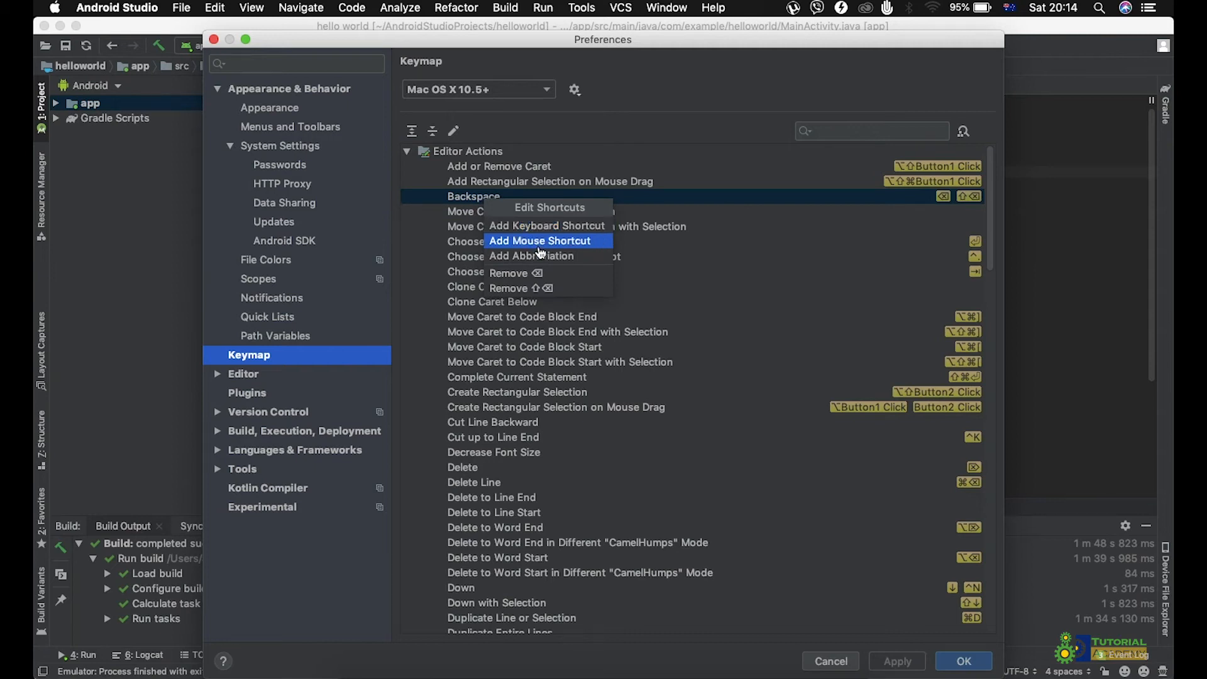
left_click(436, 186)
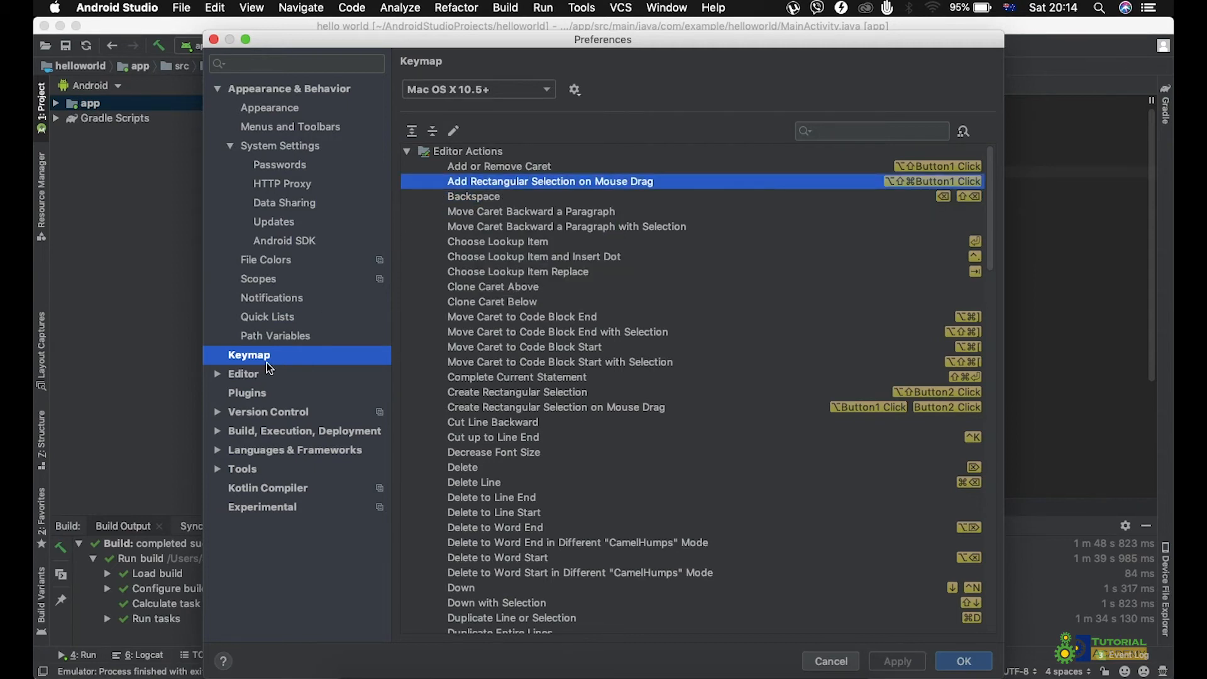
- Review the Editor preferences for General behaviour and the font, including the font size setting
left_click(242, 375)
left_click(218, 375)
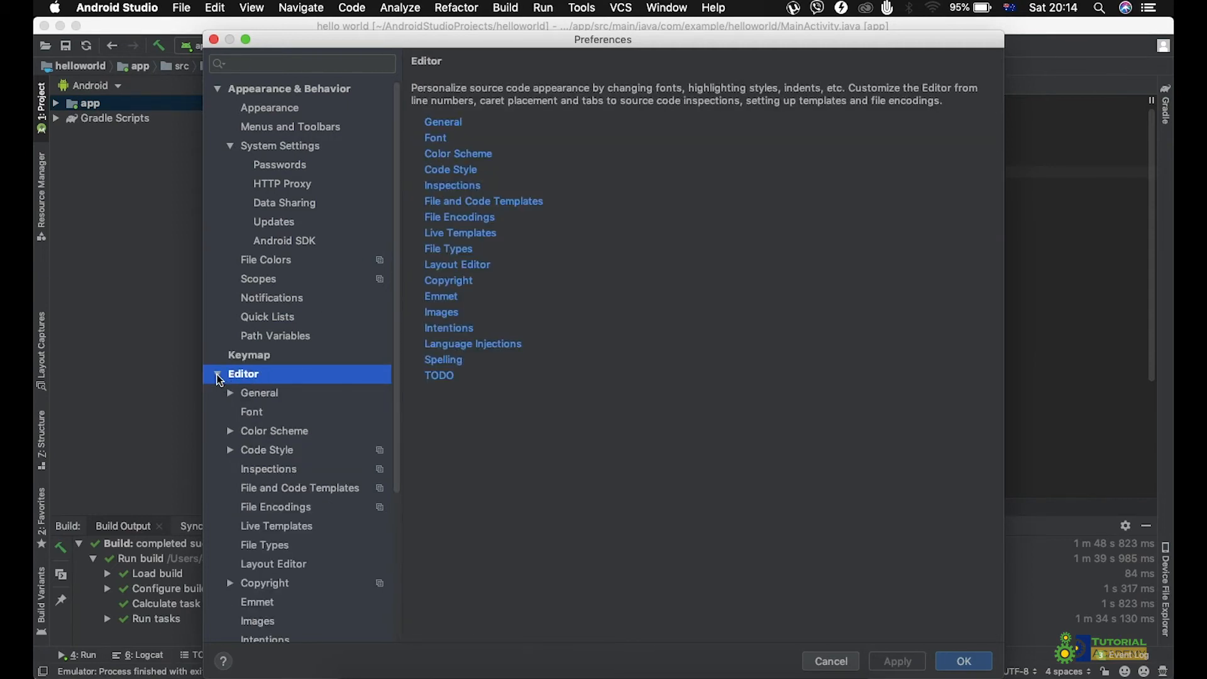
left_click(259, 393)
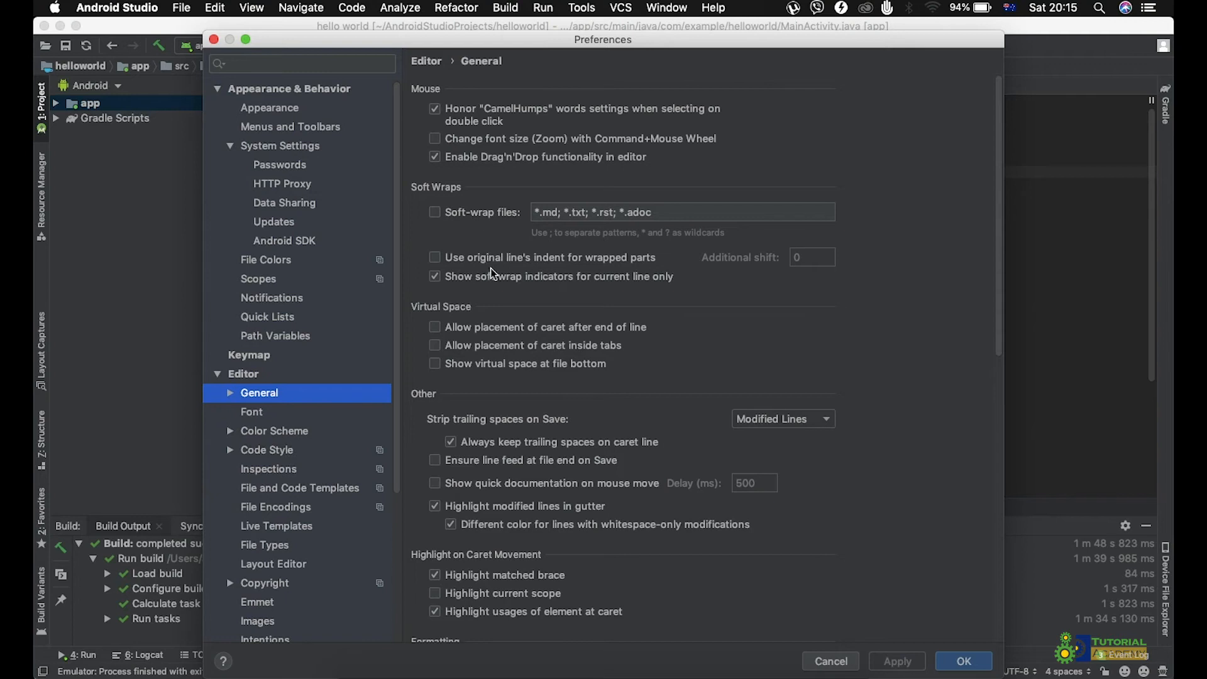
left_click(254, 413)
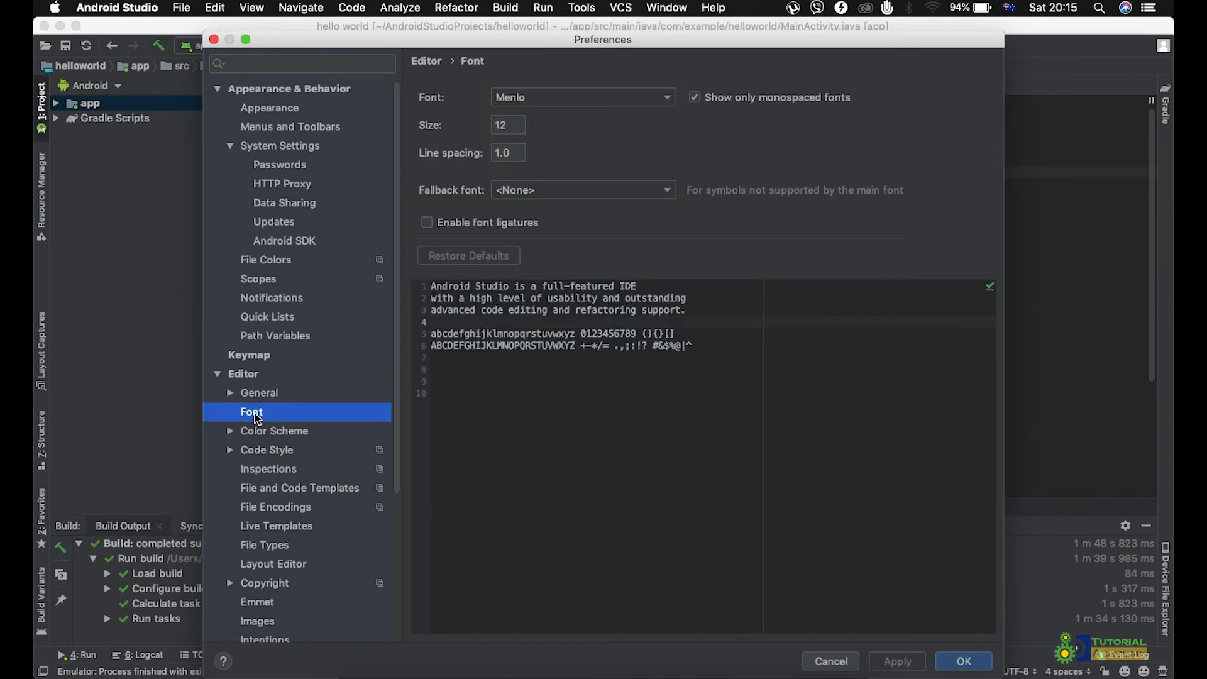
left_click(519, 126)
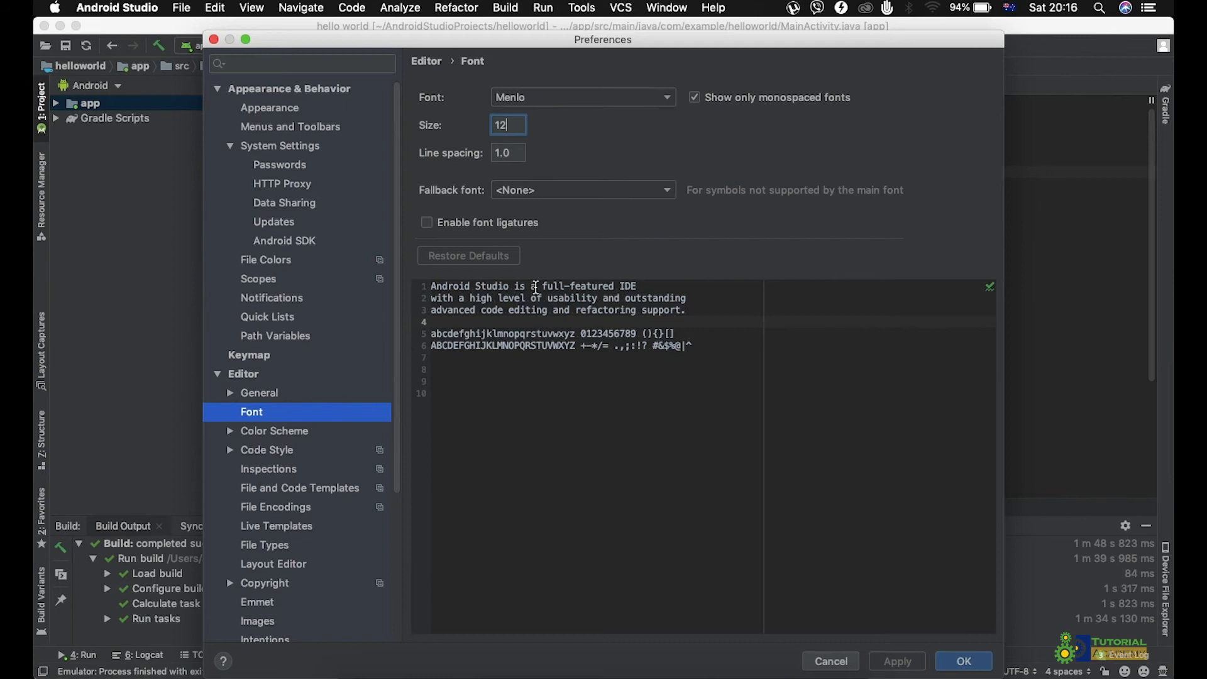
- Review the editor's color scheme pages for console colors, console font, Java, Kotlin and JSON, and collapse the Editor category
left_click(230, 431)
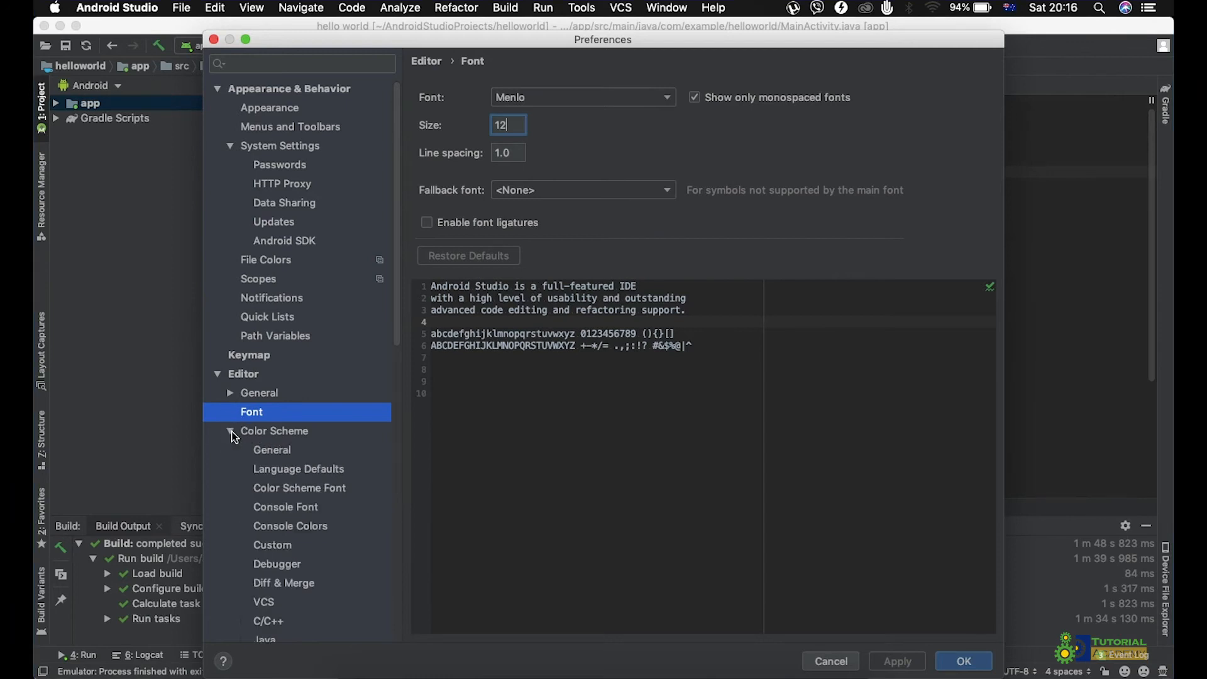
left_click(288, 528)
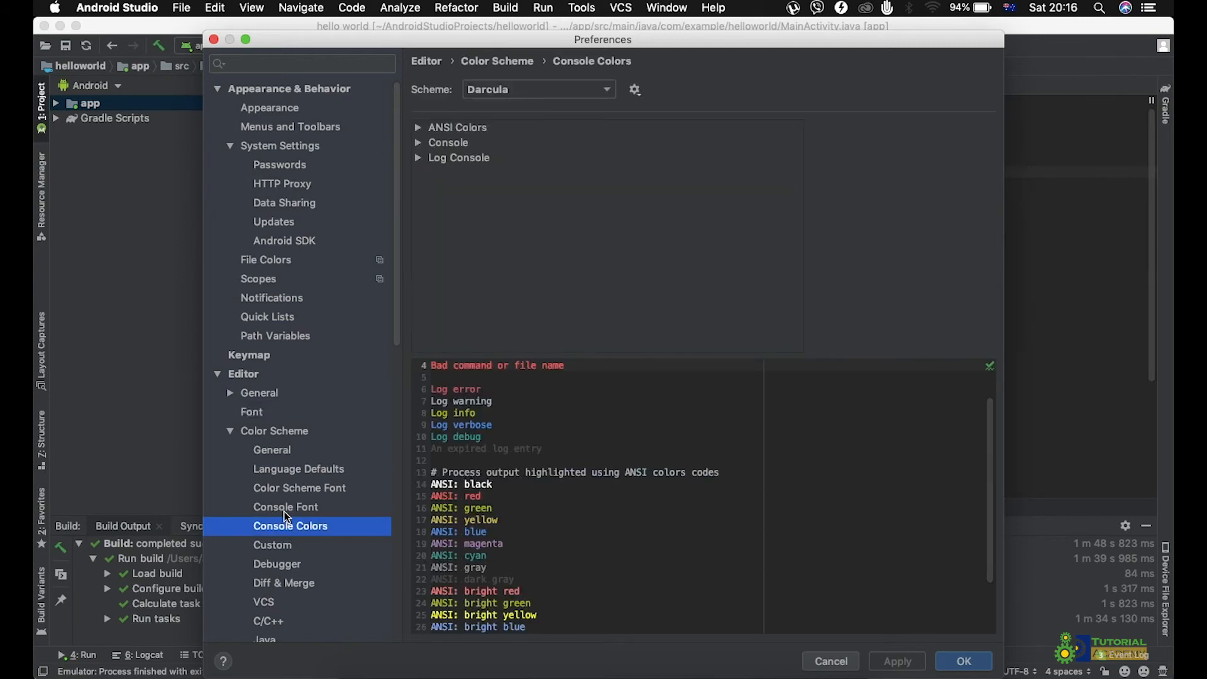
left_click(287, 510)
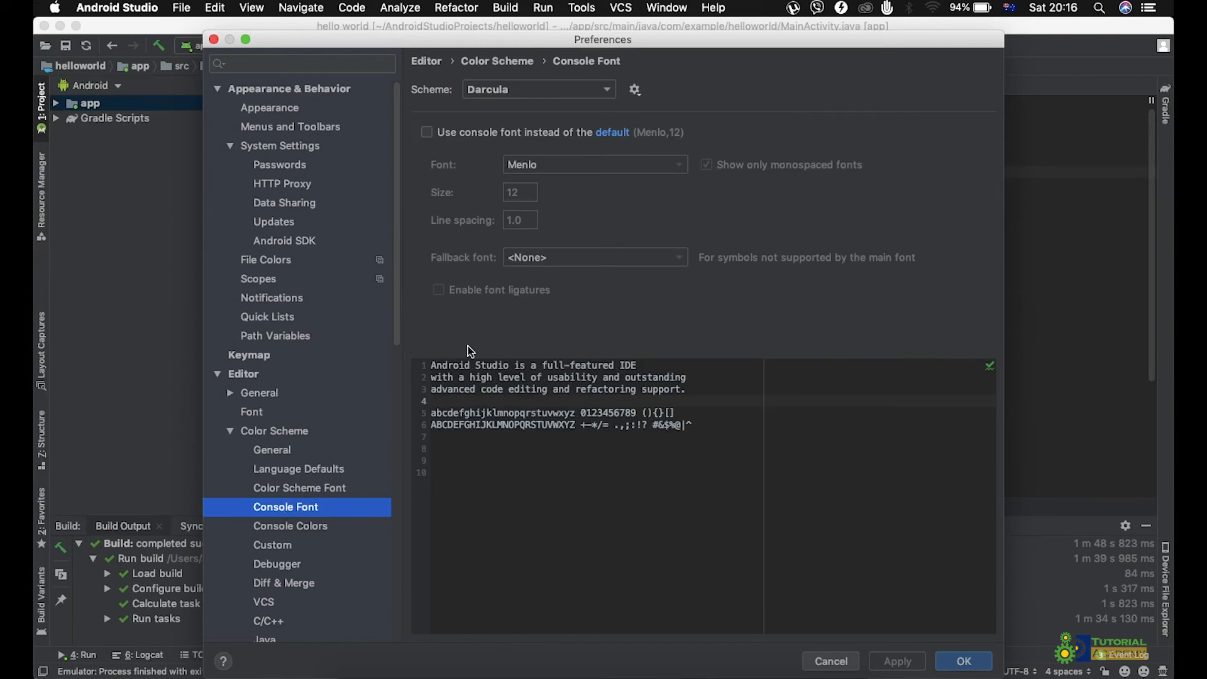
left_click_drag(398, 300, 397, 402)
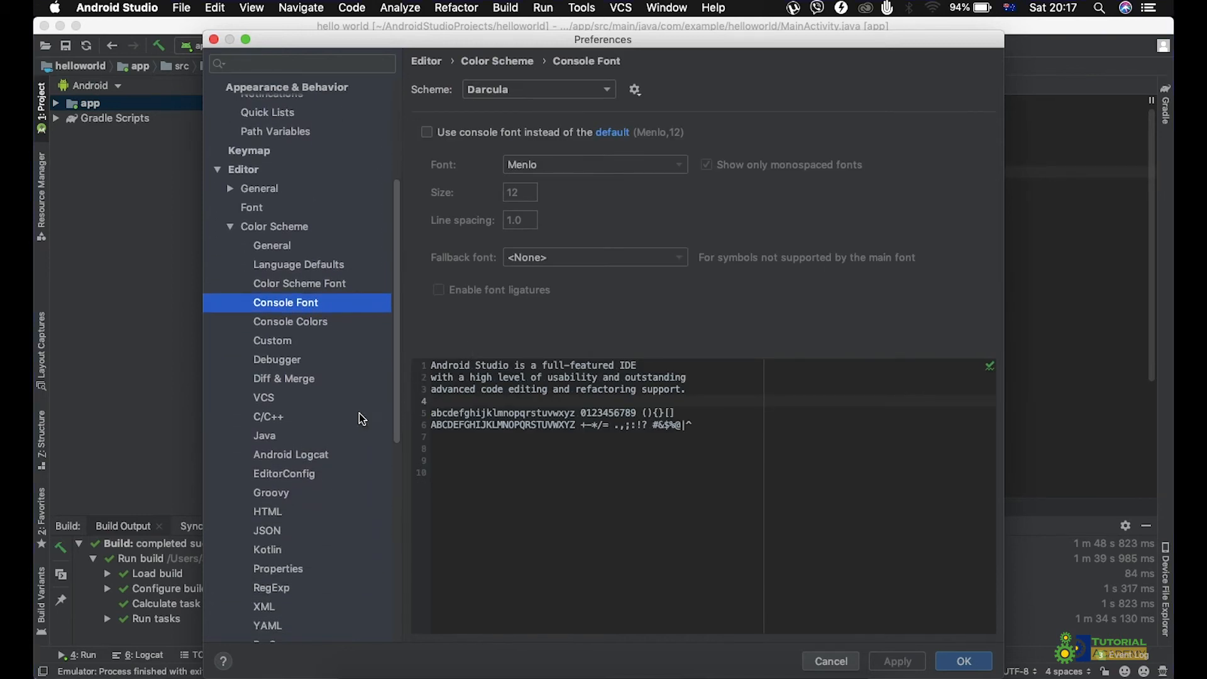
left_click(263, 438)
left_click(267, 549)
left_click(267, 531)
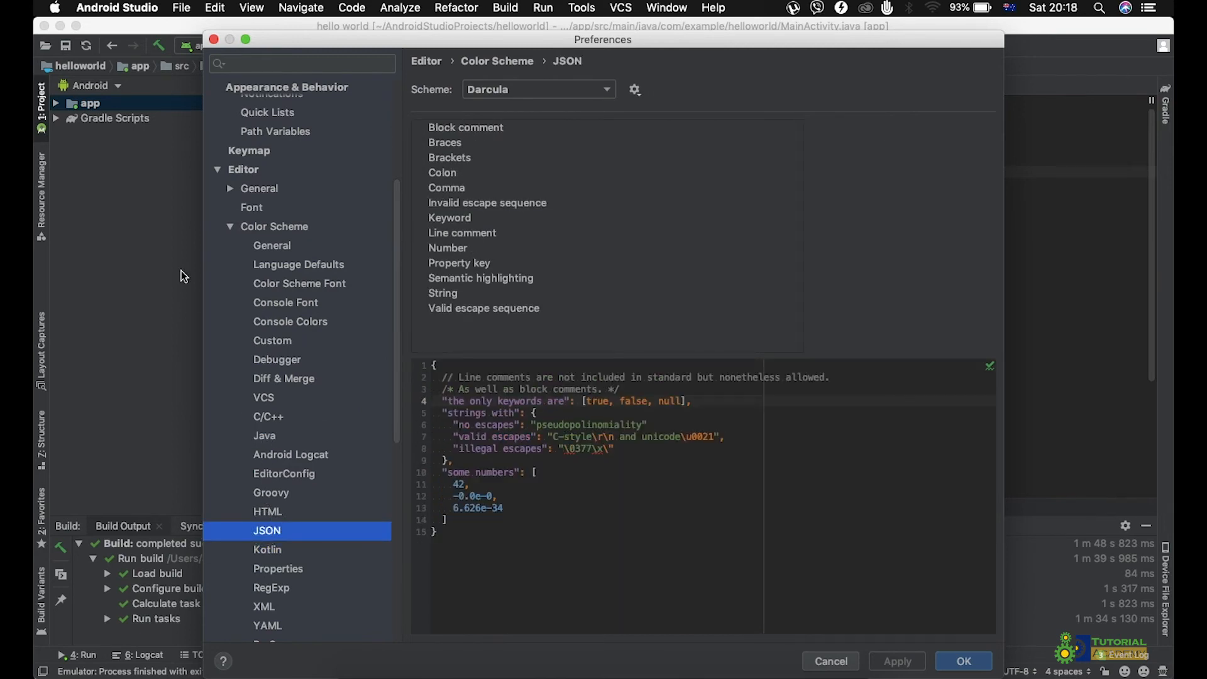
left_click(219, 173)
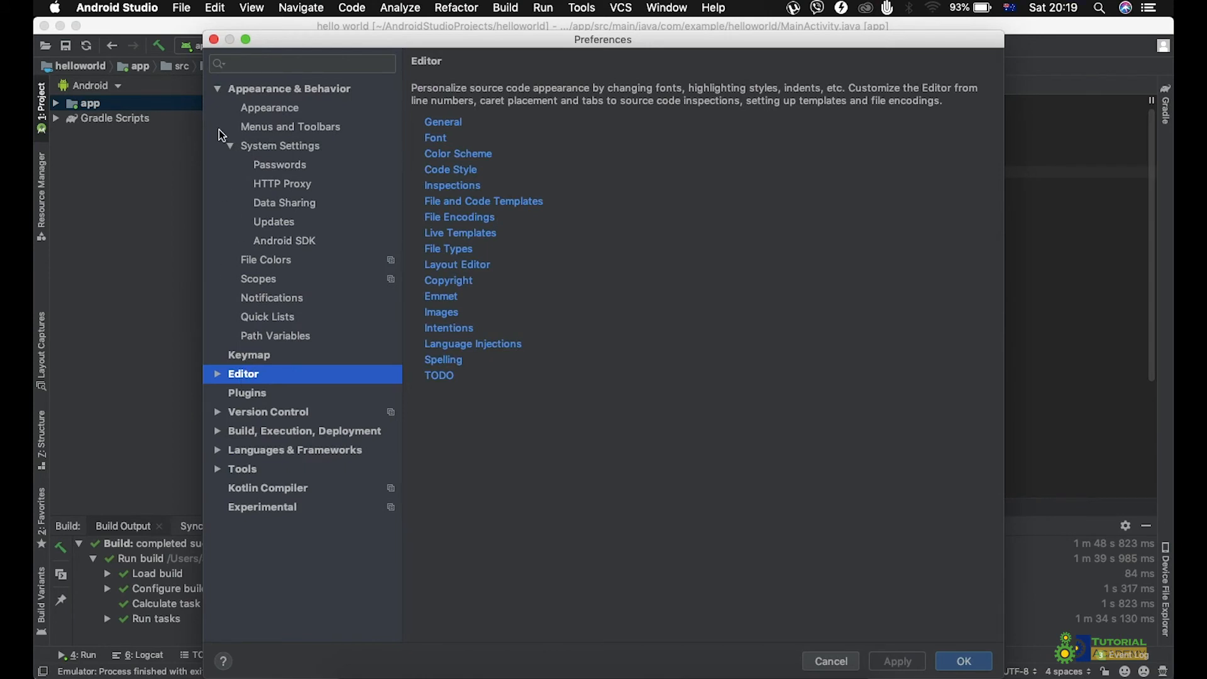
left_click(215, 41)
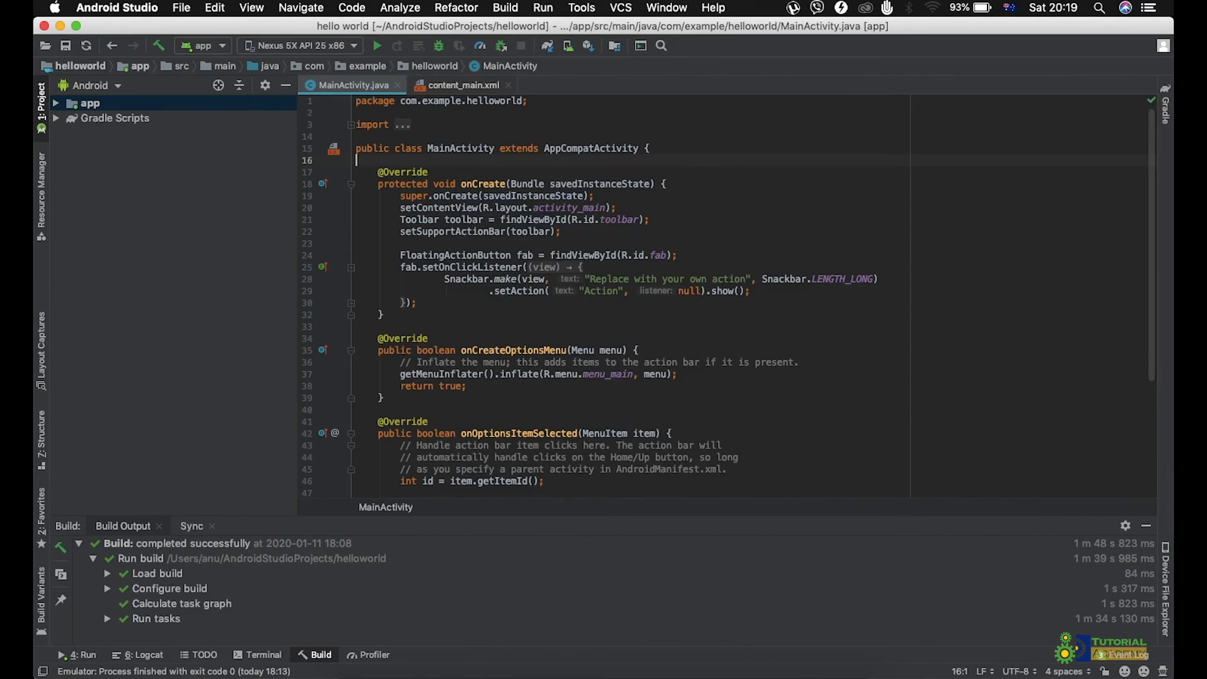
key("Return")
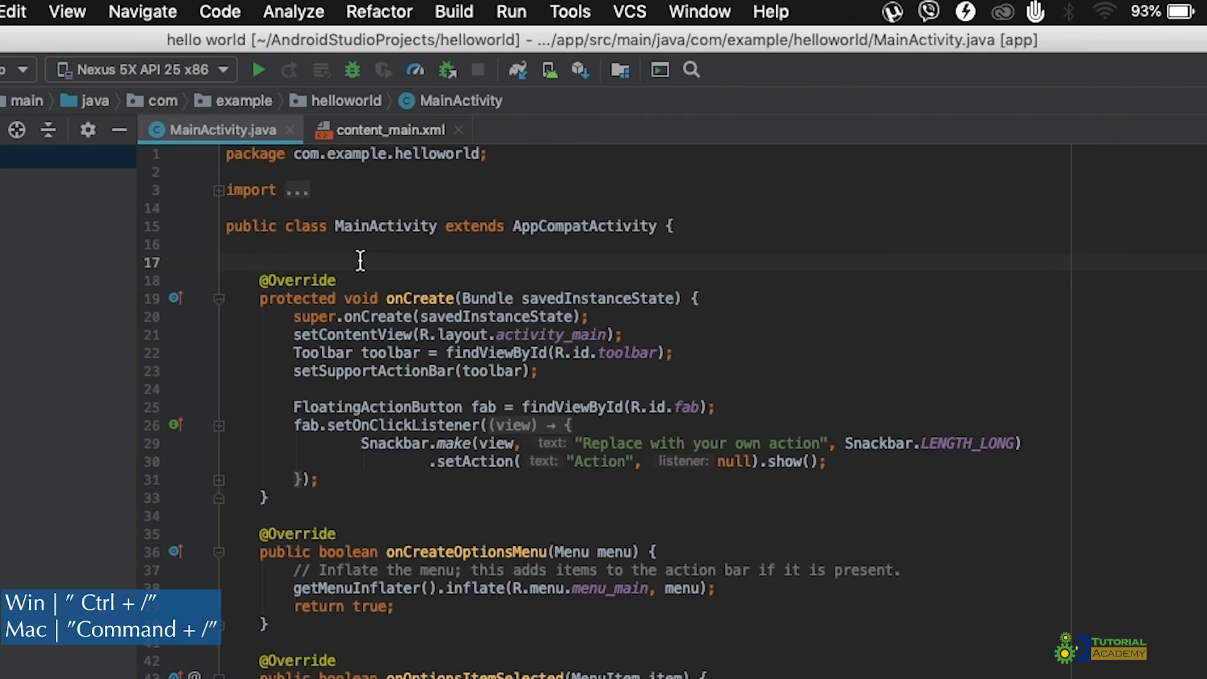
key("super+slash")
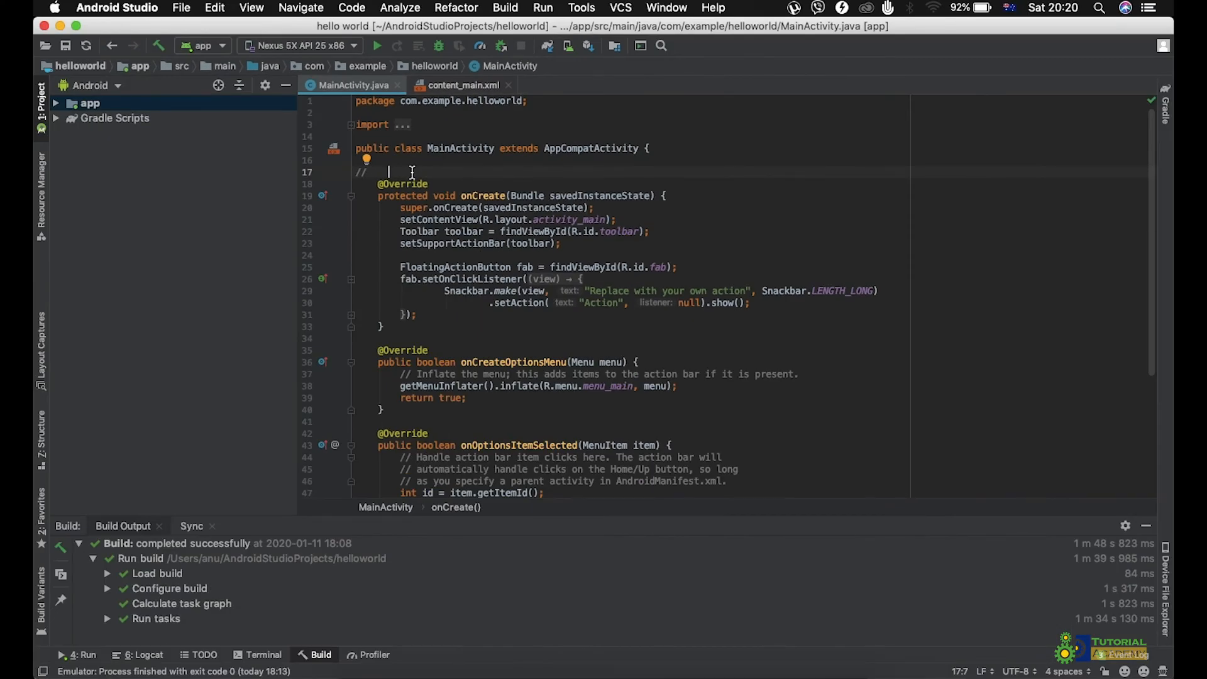
- Search the preferences for "comments", turn off "Line comment at first column" in the Java code style's Code Generation settings, and apply the change
left_click(141, 10)
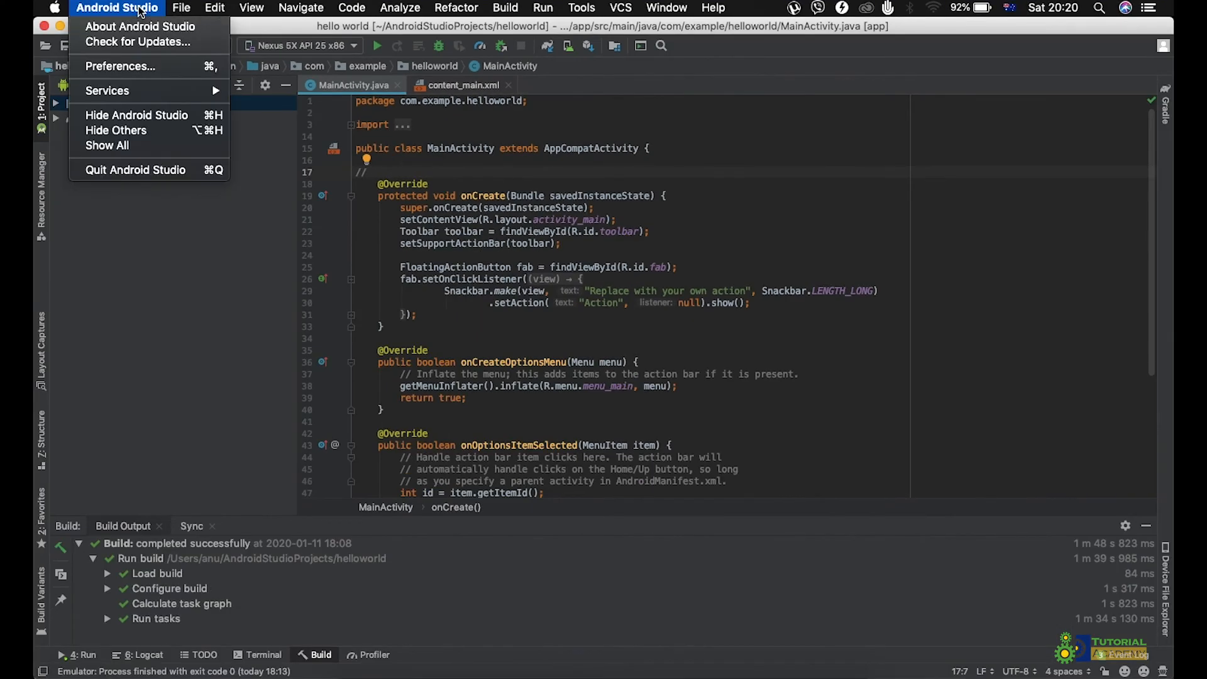
left_click(133, 67)
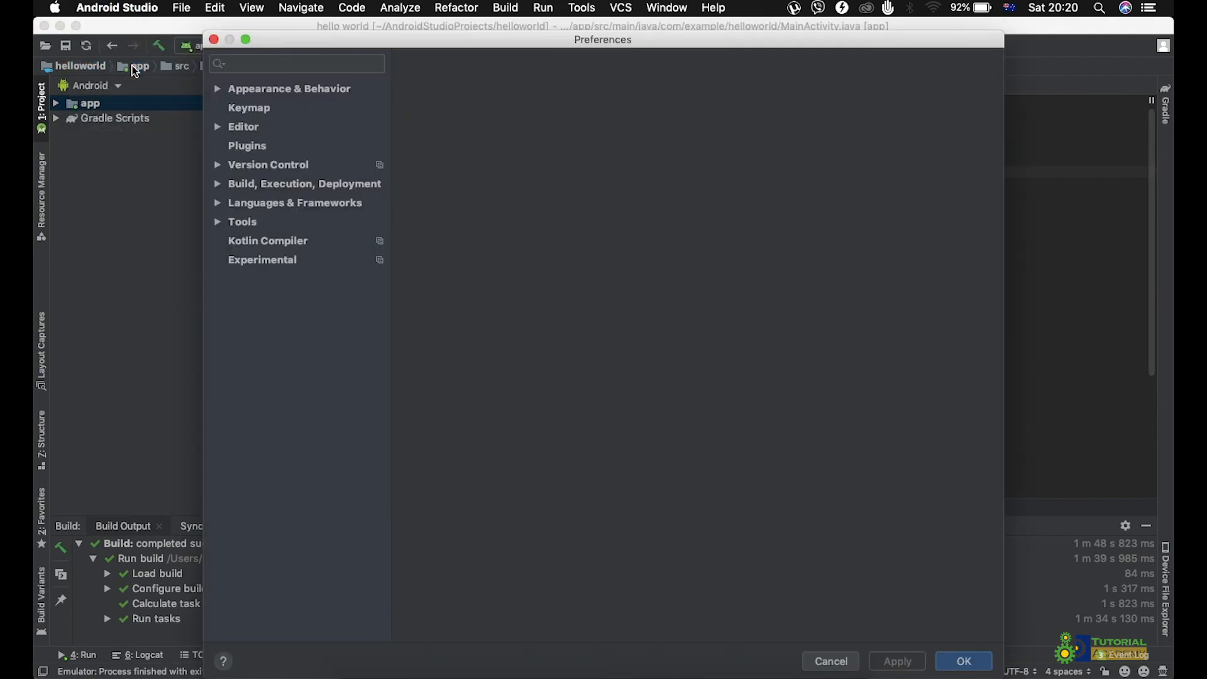
left_click(259, 67)
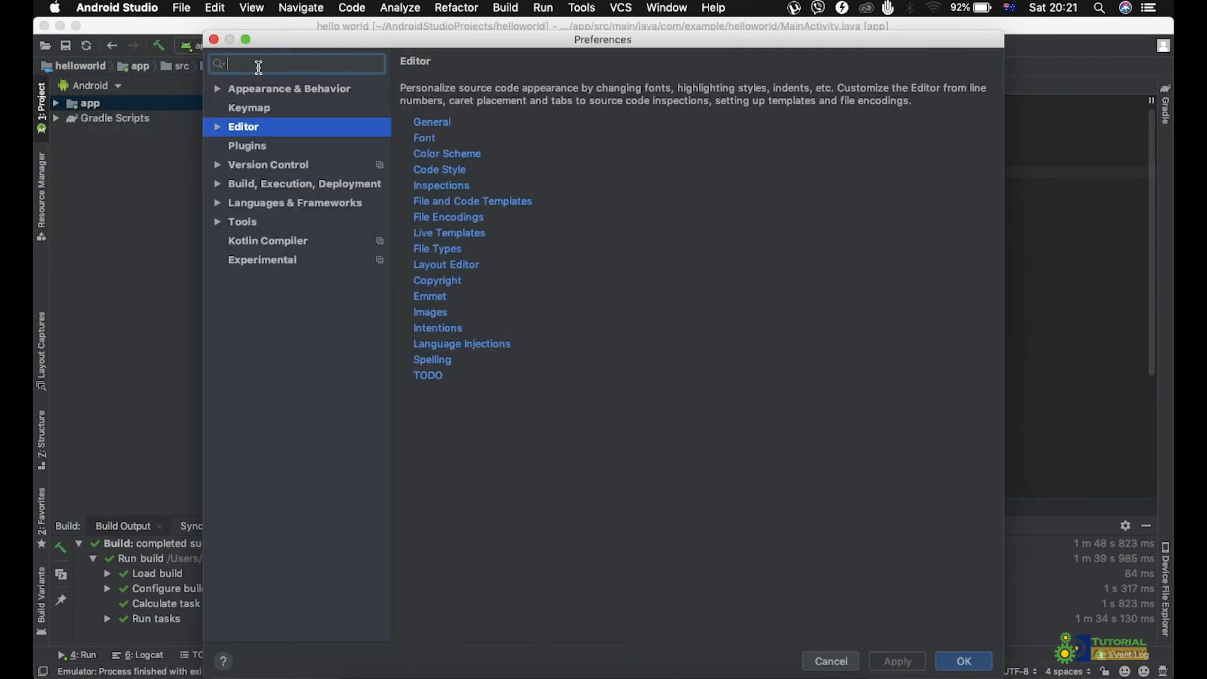
type("comments")
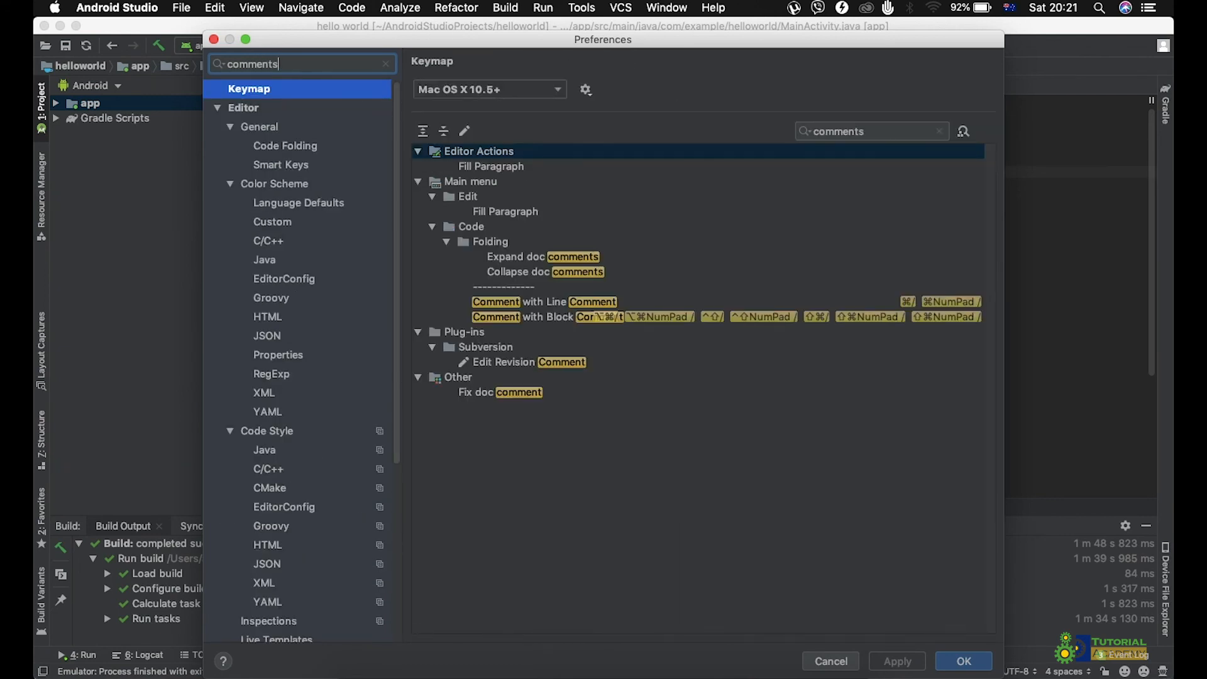
scroll(272, 439, "down", 1)
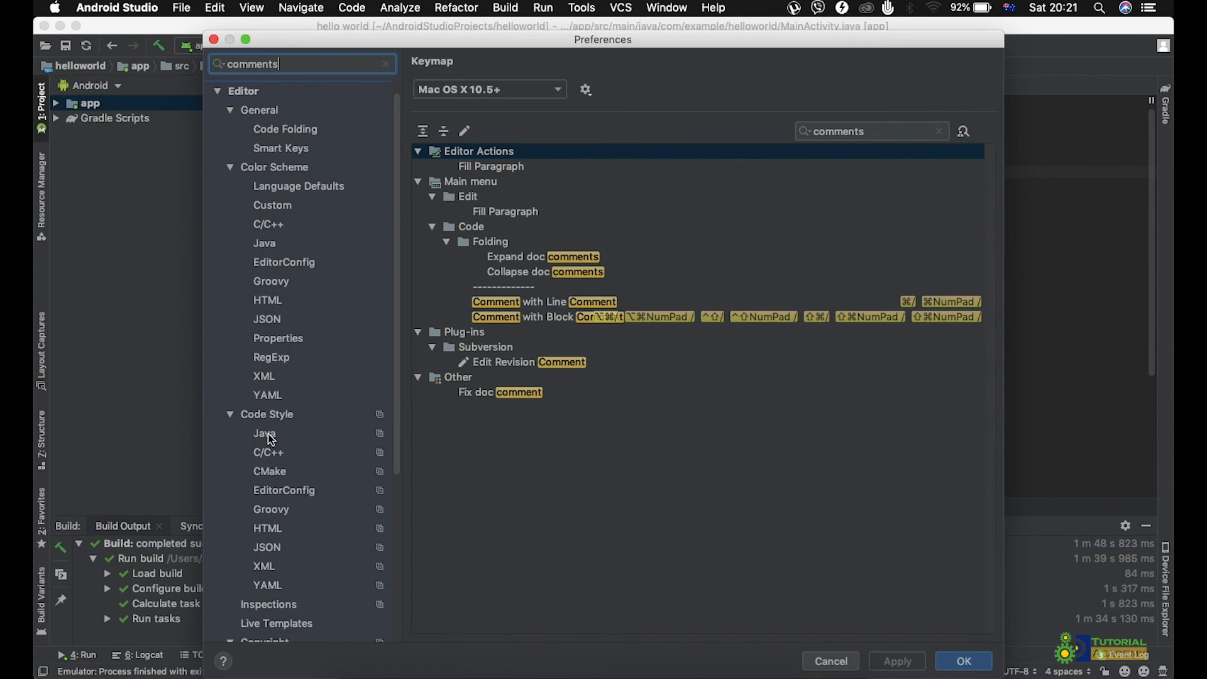
left_click(272, 440)
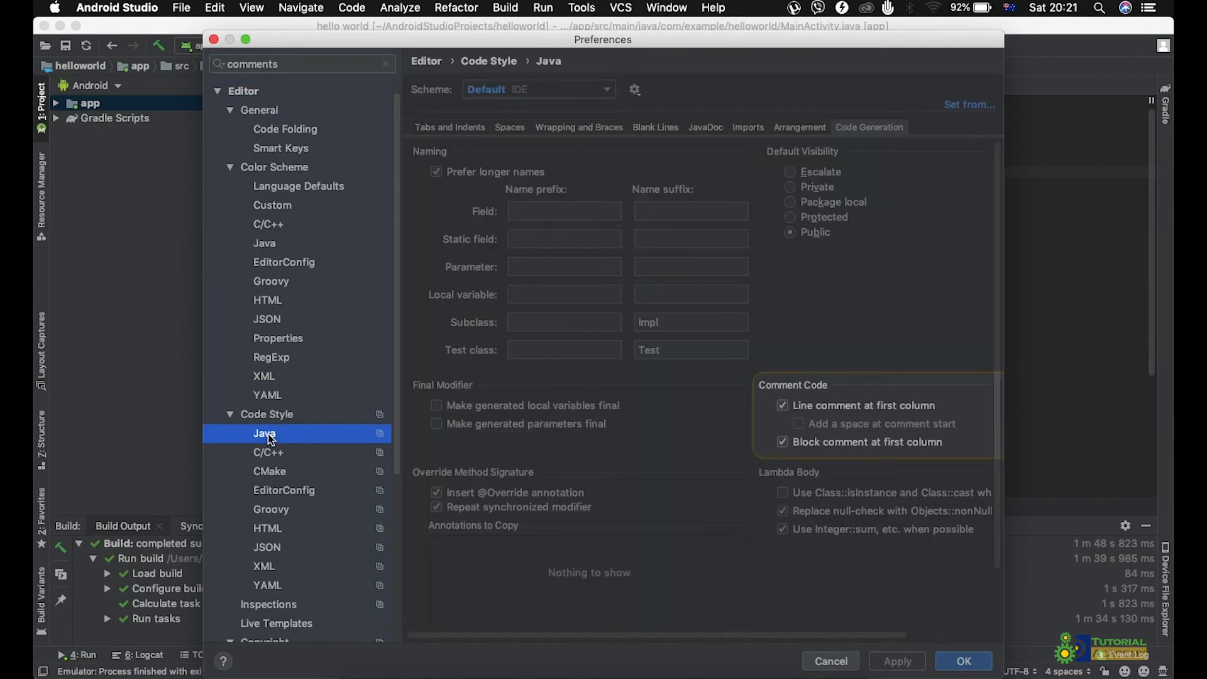
left_click(783, 406)
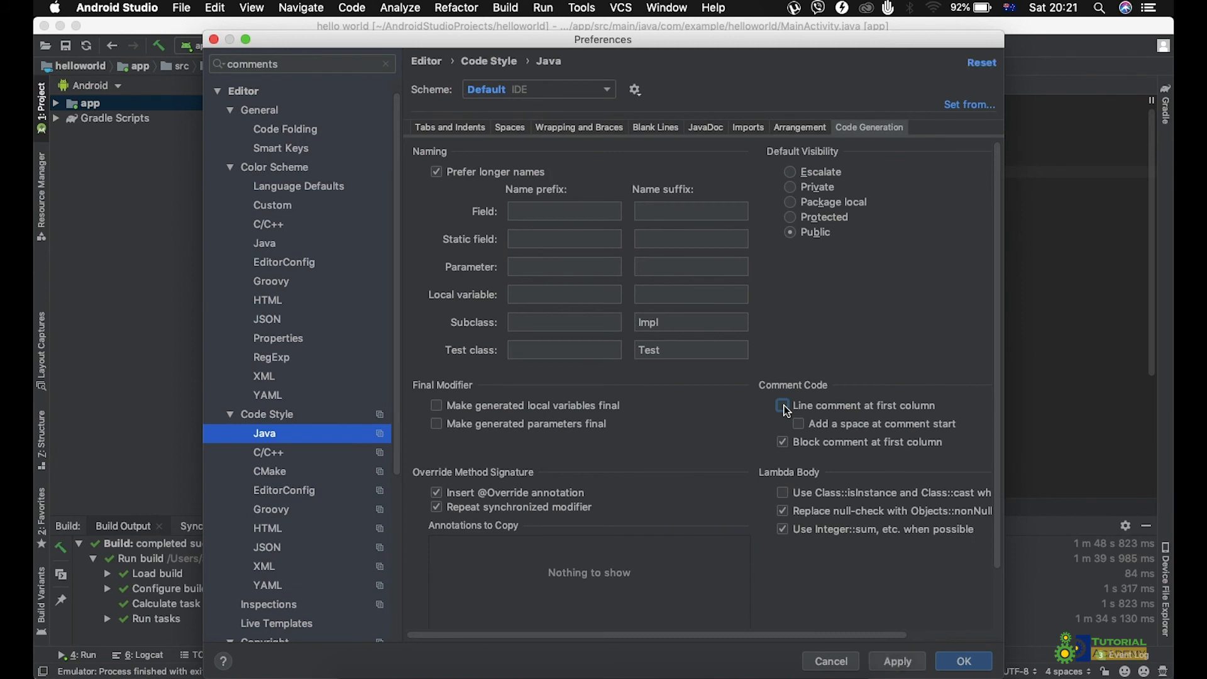
left_click(963, 660)
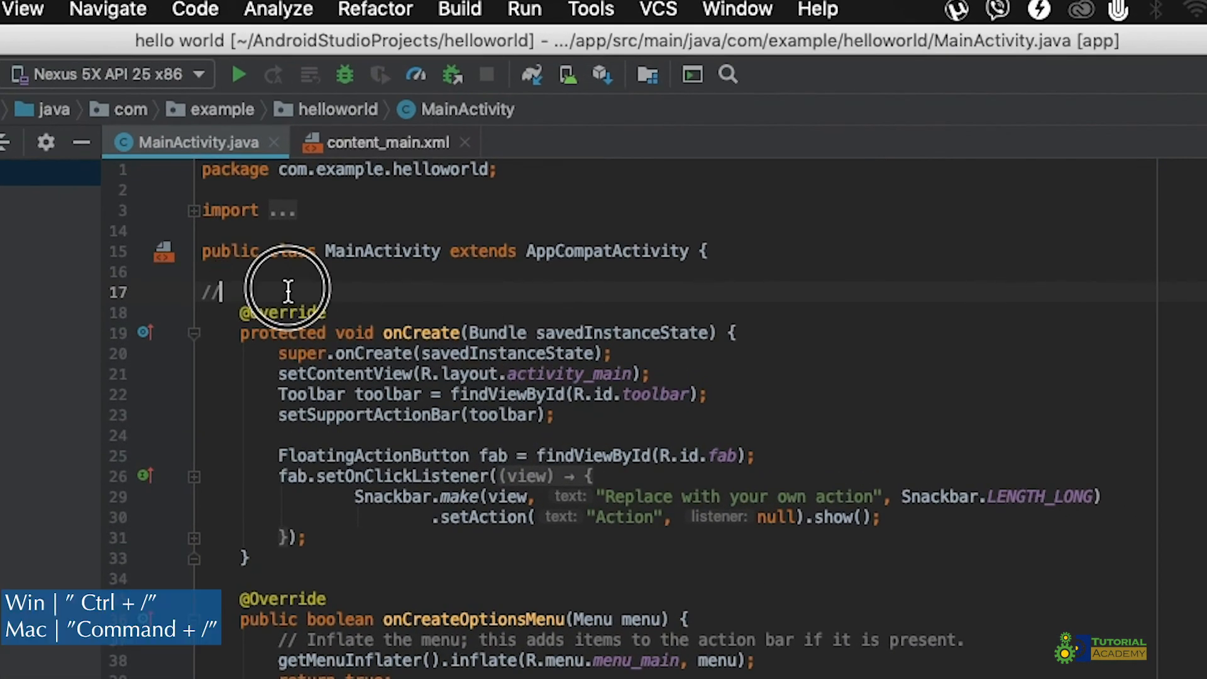
key("BackSpace")
key("BackSpace")
key("BackSpace")
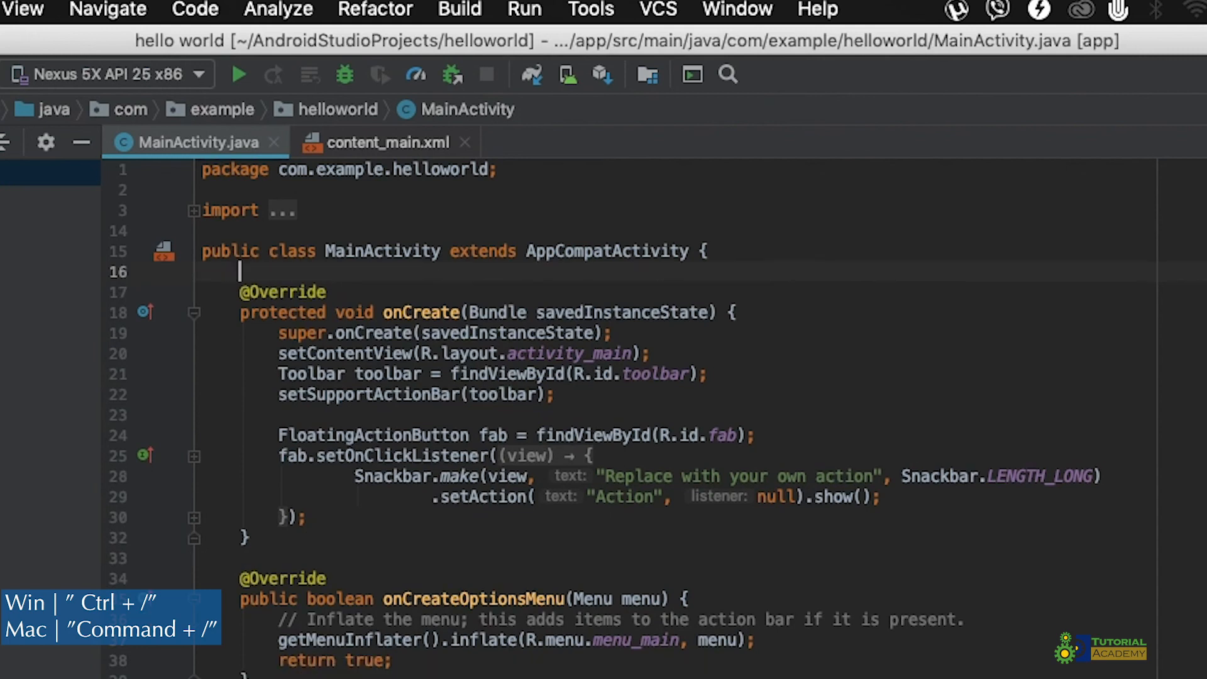
key("Return")
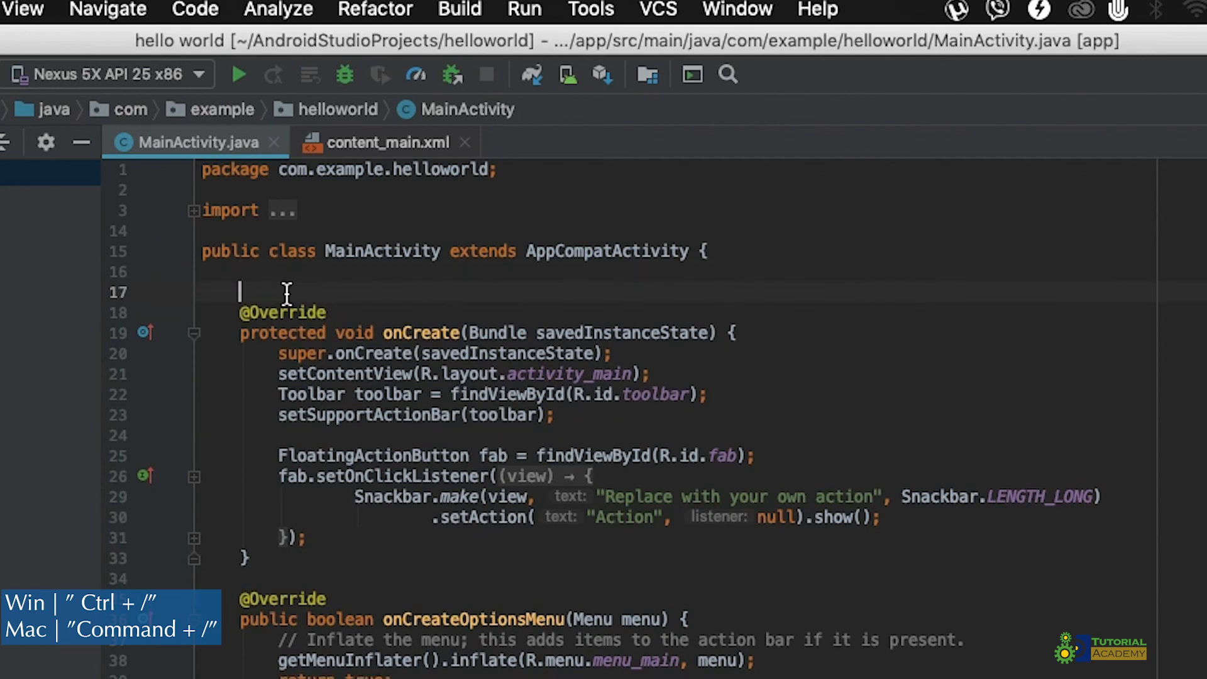
key("super+slash")
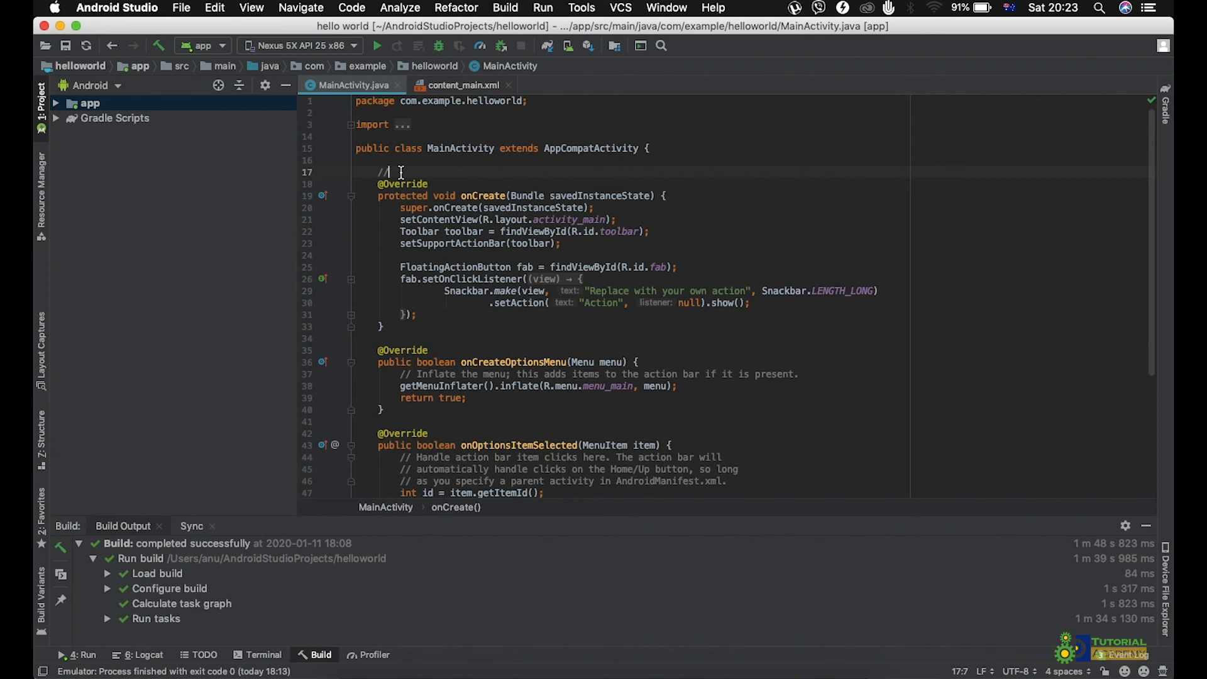
- Switch to the YouTube page in the browser, like the "Exploring setting & preference" video and subscribe to the Tutorial Academy channel
key("F2")
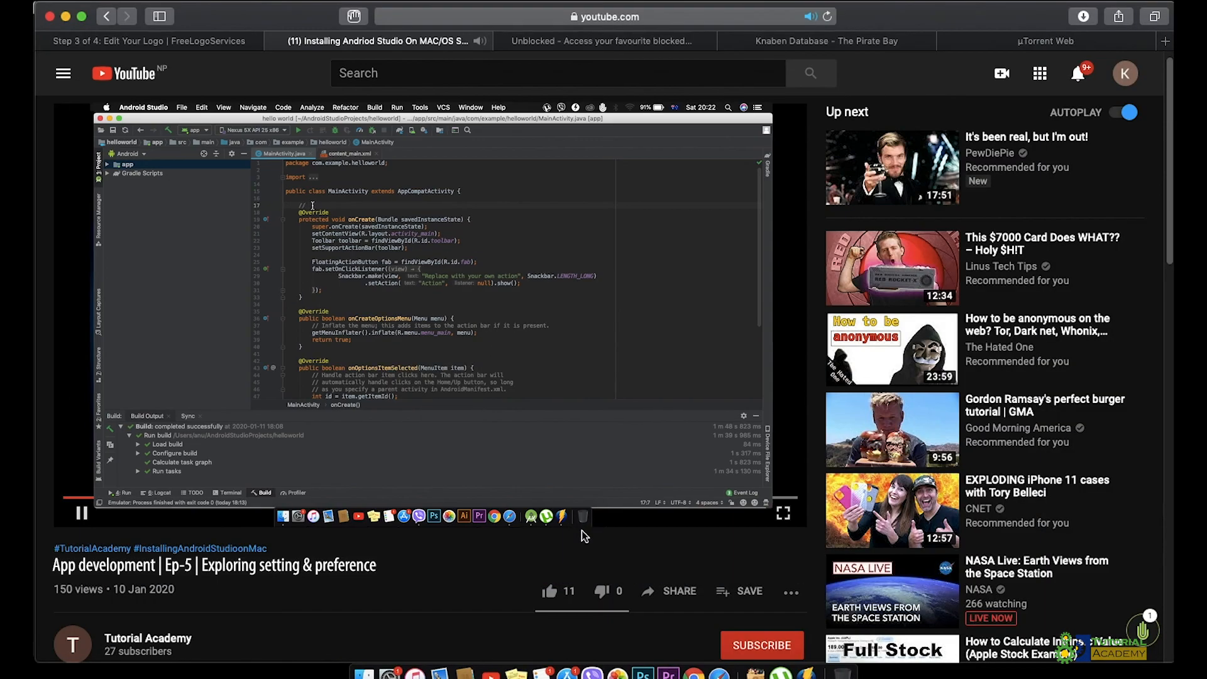
left_click(552, 591)
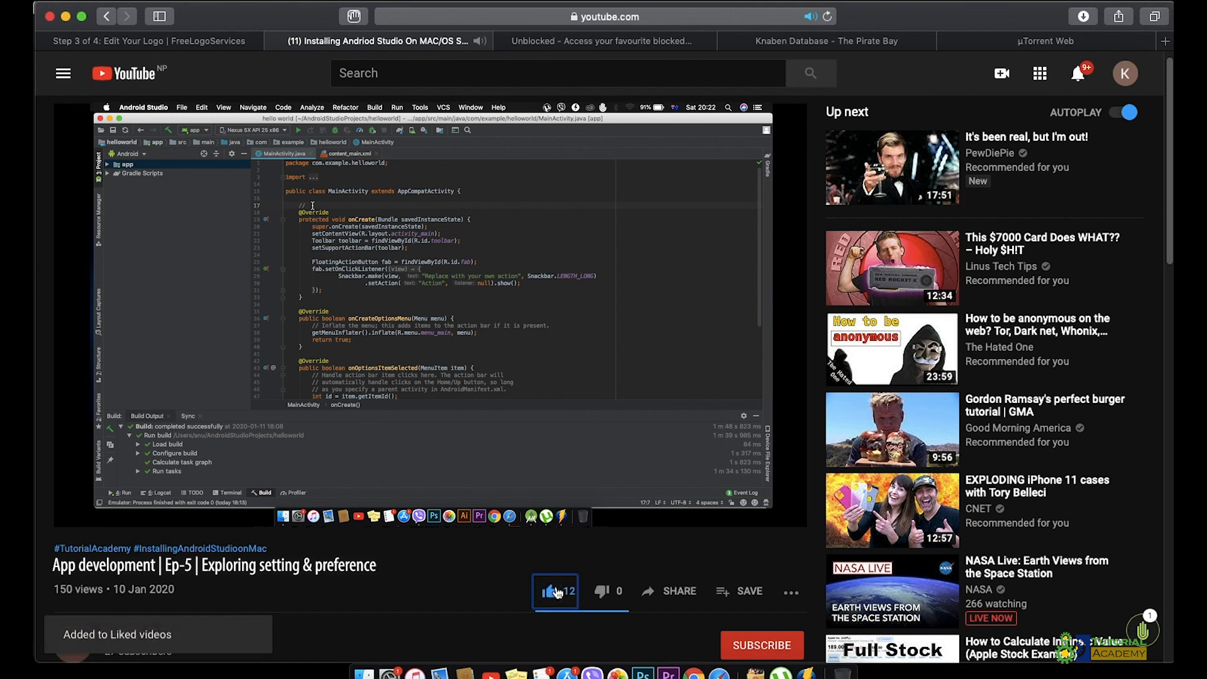
left_click(757, 646)
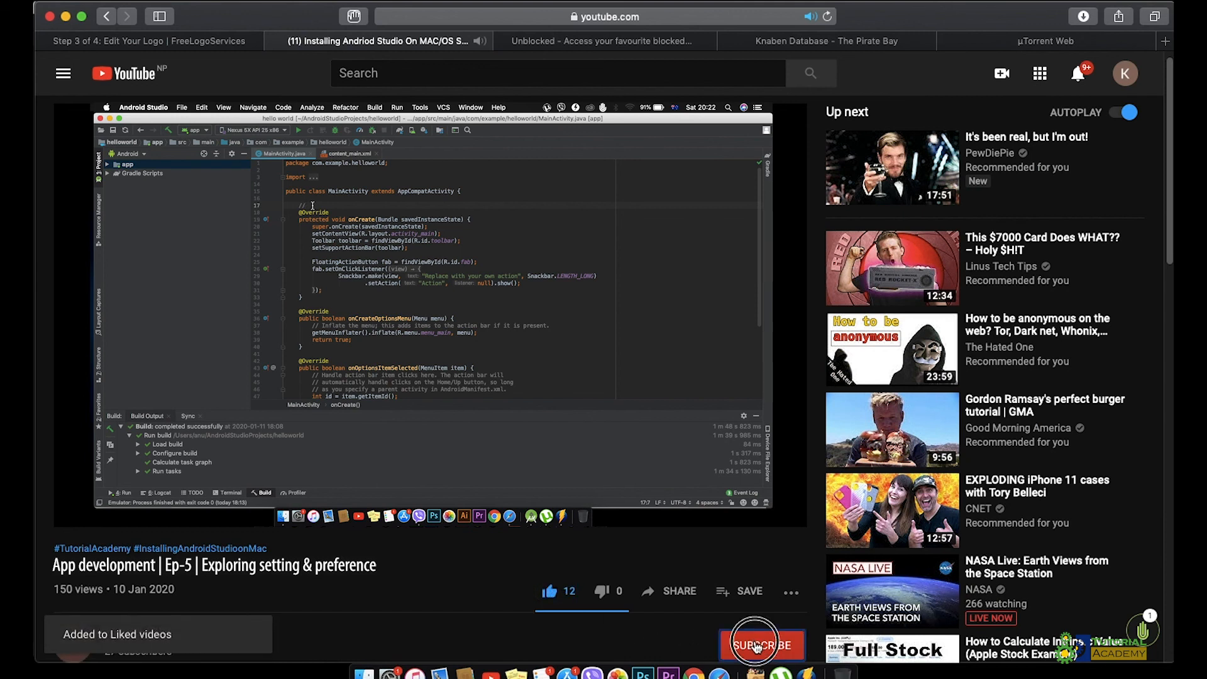